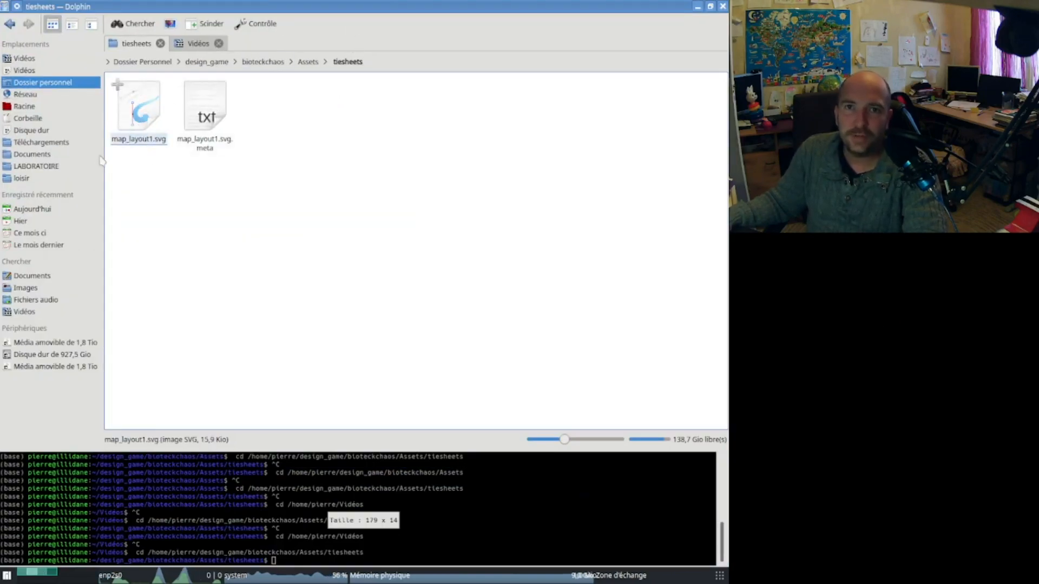
- Open map_layout1.svg from the tiesheets folder in Inkscape and dismiss the preferences warning
{"action": "right_click", "coordinate": [135, 121]}
{"action": "mouse_move", "coordinate": [278, 213]}
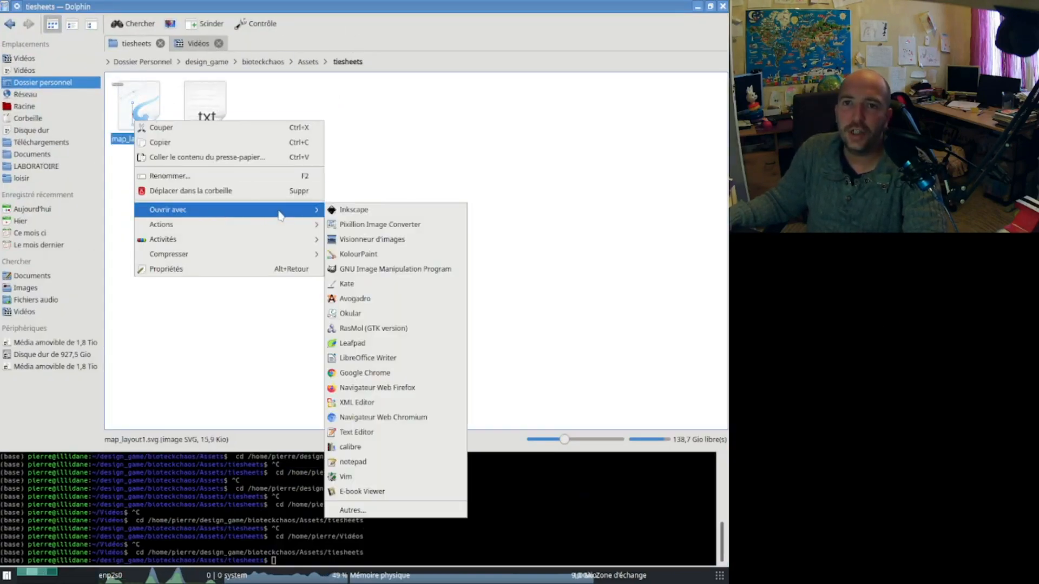
{"action": "left_click", "coordinate": [367, 211]}
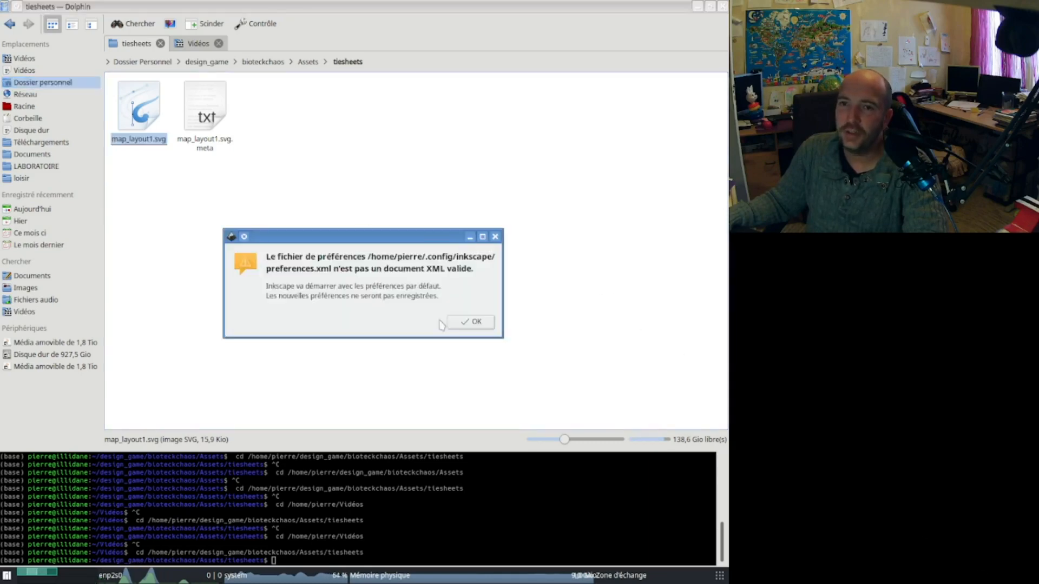
{"action": "left_click", "coordinate": [466, 323]}
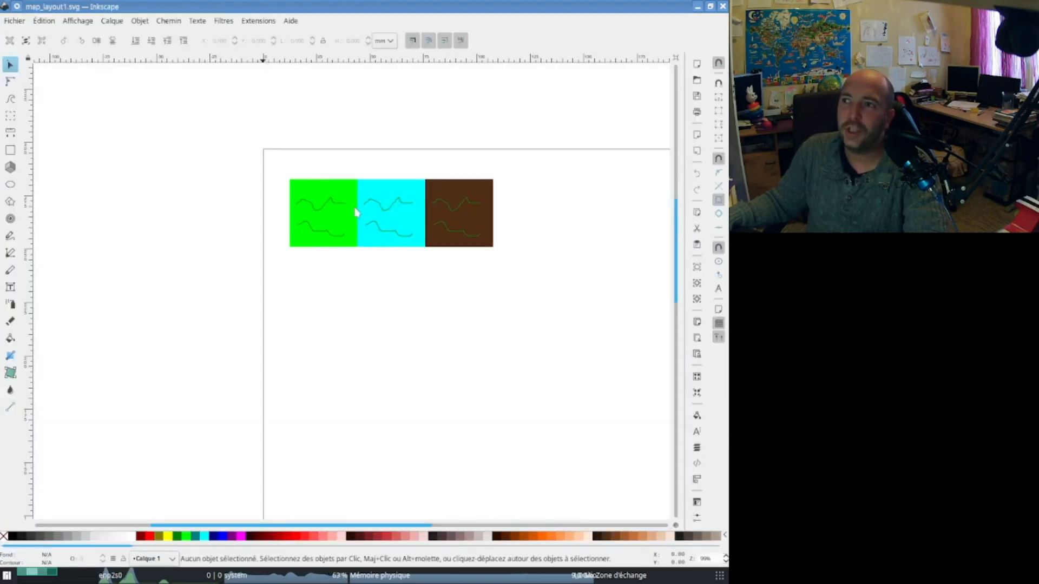
- Export the whole drawing as the PNG map_layout1.svg.png at 150 × 50 pixels in the tiesheets folder
{"action": "left_click", "coordinate": [15, 21]}
{"action": "mouse_move", "coordinate": [78, 20]}
{"action": "mouse_move", "coordinate": [15, 20]}
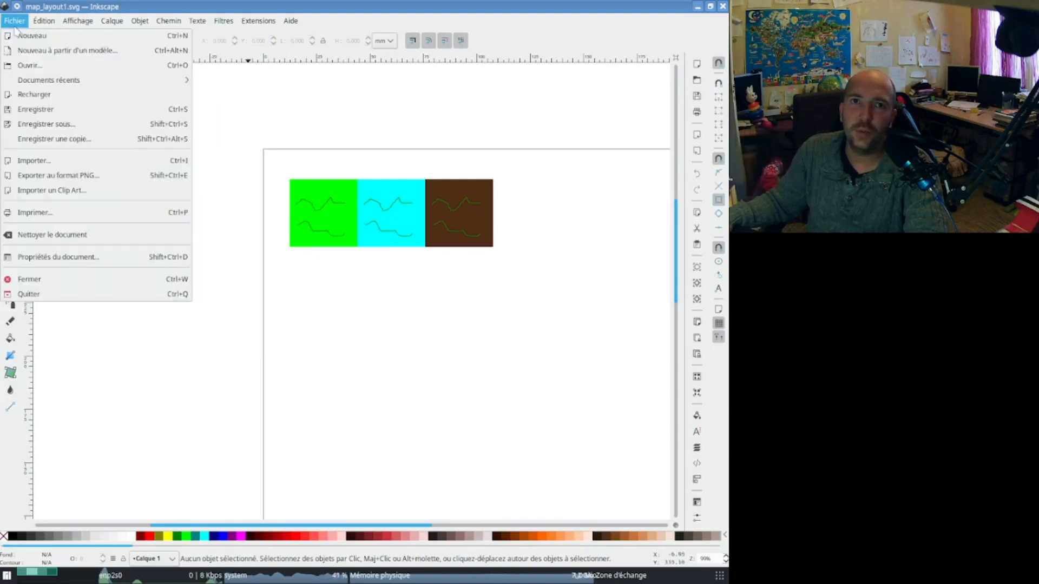
{"action": "left_click", "coordinate": [77, 181]}
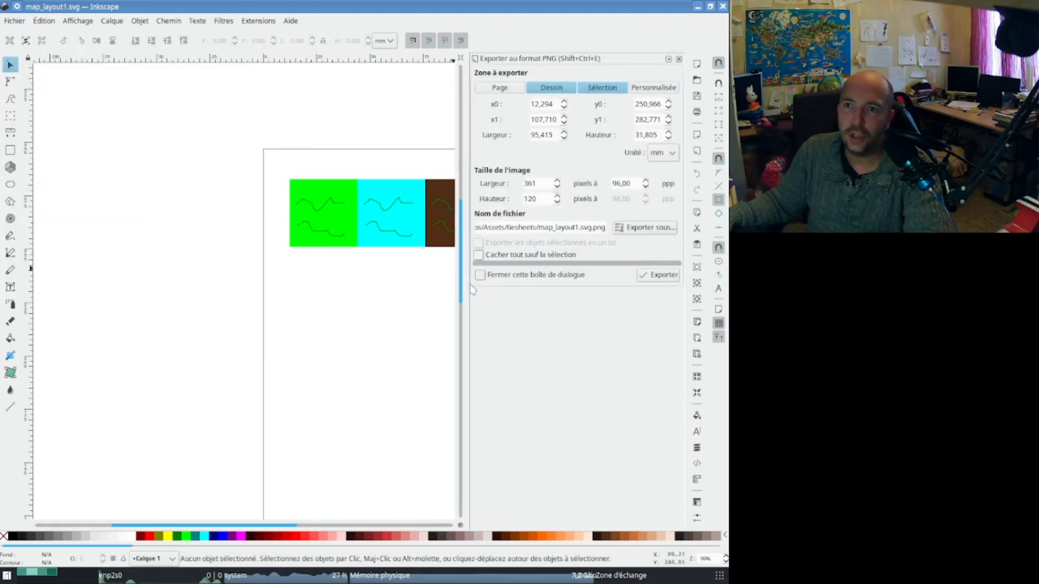
{"action": "double_click", "coordinate": [543, 183]}
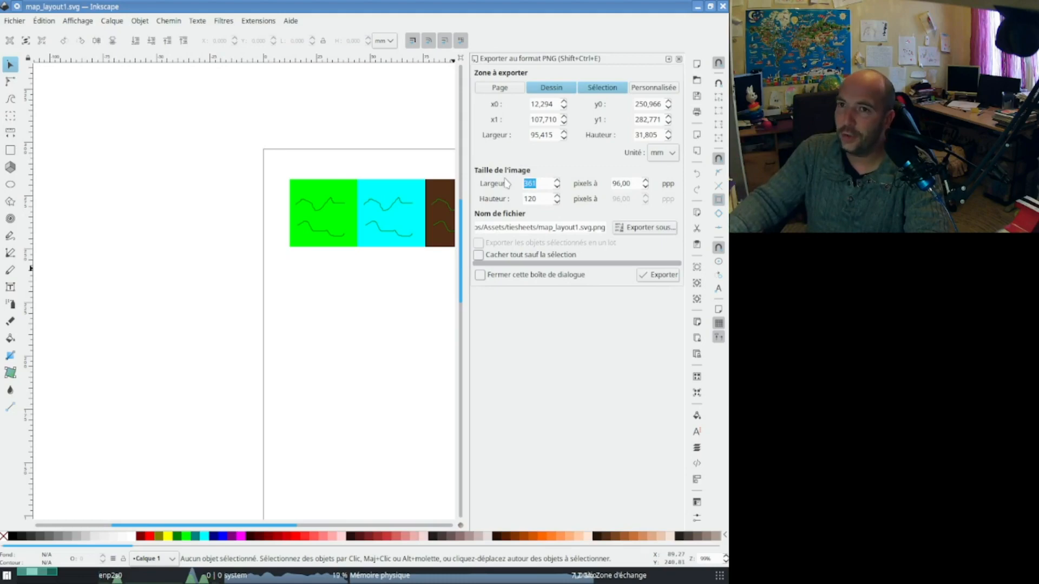
{"action": "type", "text": "1501"}
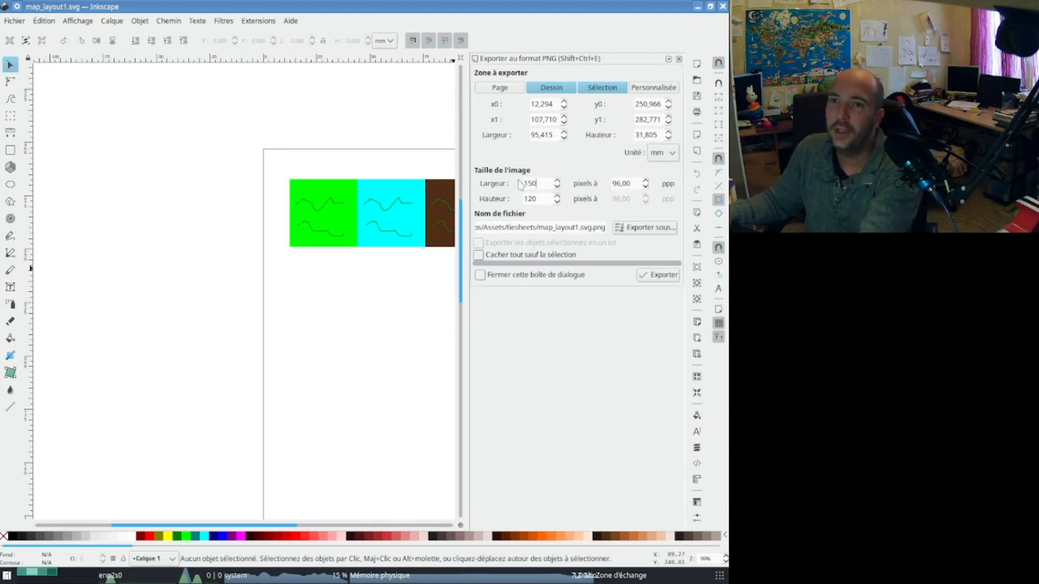
{"action": "key", "text": "BackSpace"}
{"action": "key", "text": "Return"}
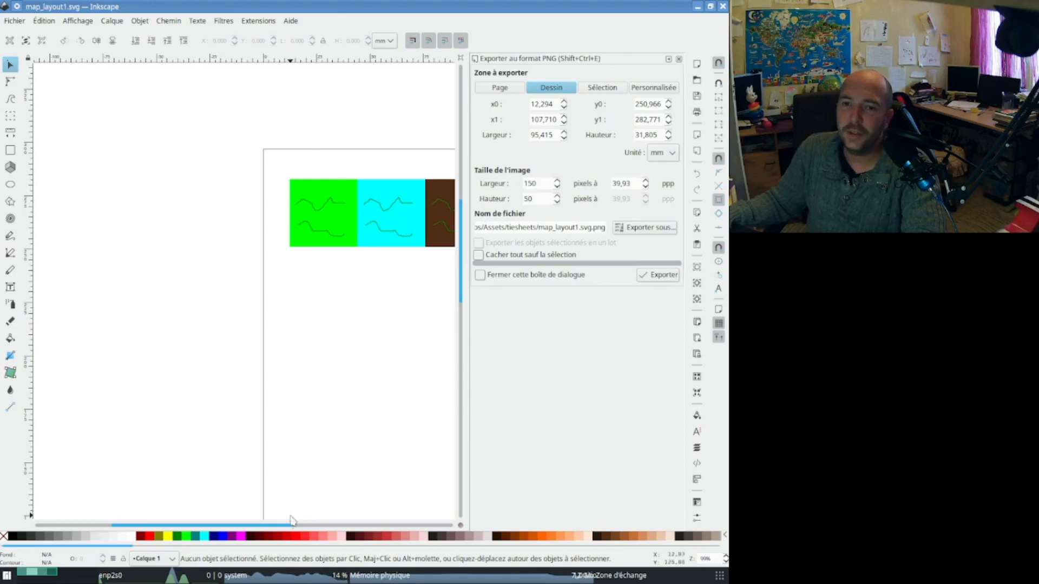
{"action": "scroll", "coordinate": [281, 525], "scroll_direction": "right", "scroll_amount": 5}
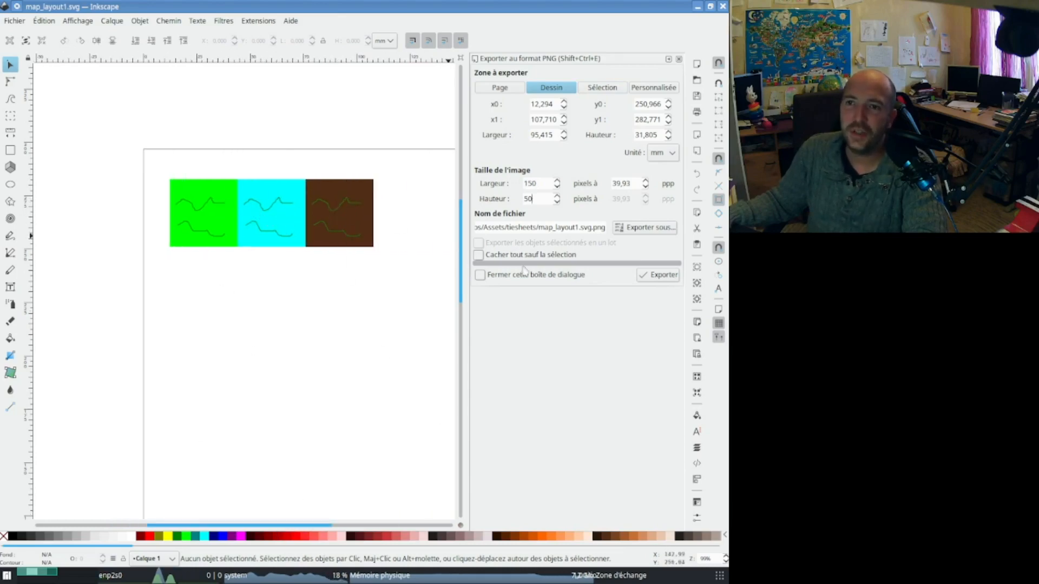
{"action": "left_click", "coordinate": [651, 276]}
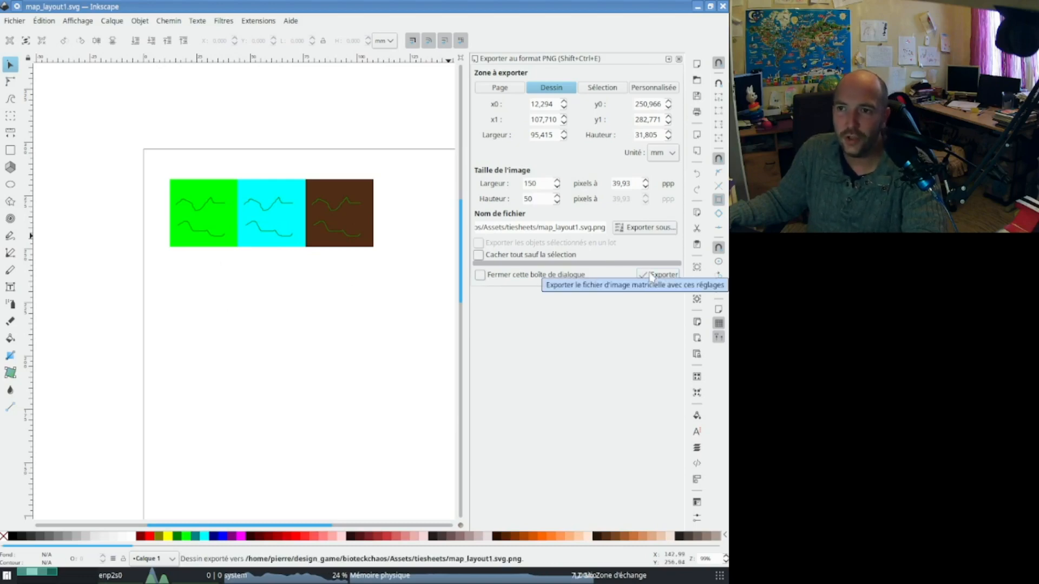
- Close the Inkscape drawing and switch to the bioteckchaos project in Unity
{"action": "left_click", "coordinate": [722, 6]}
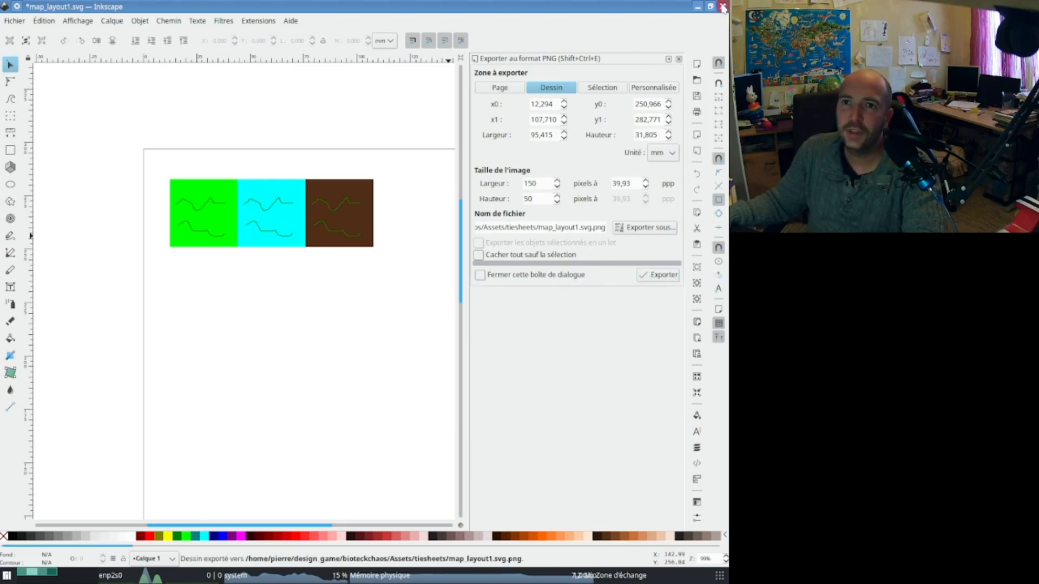
{"action": "left_click", "coordinate": [298, 338]}
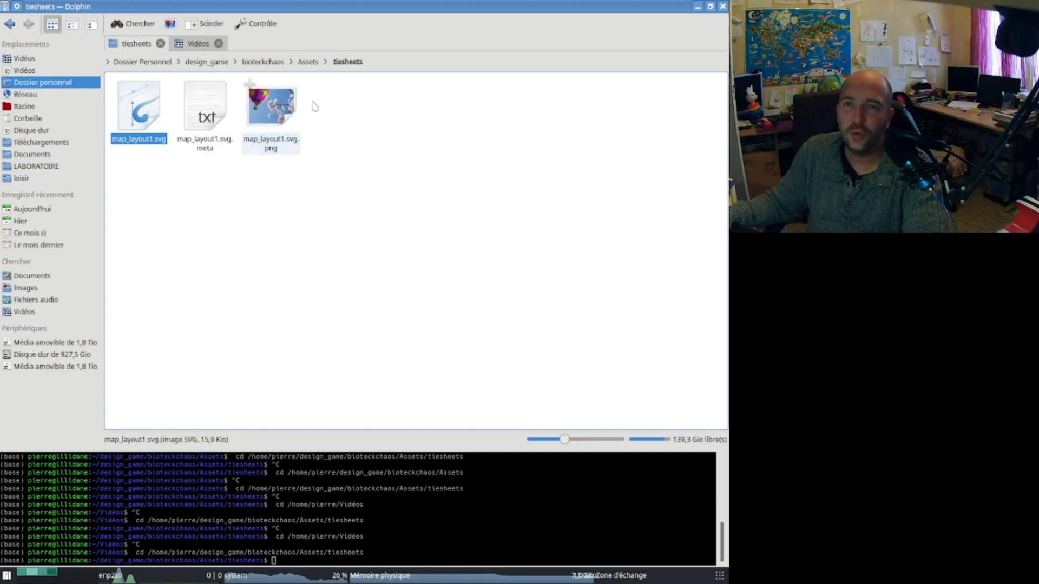
{"action": "left_click_drag", "start_coordinate": [296, 5], "coordinate": [0, 81]}
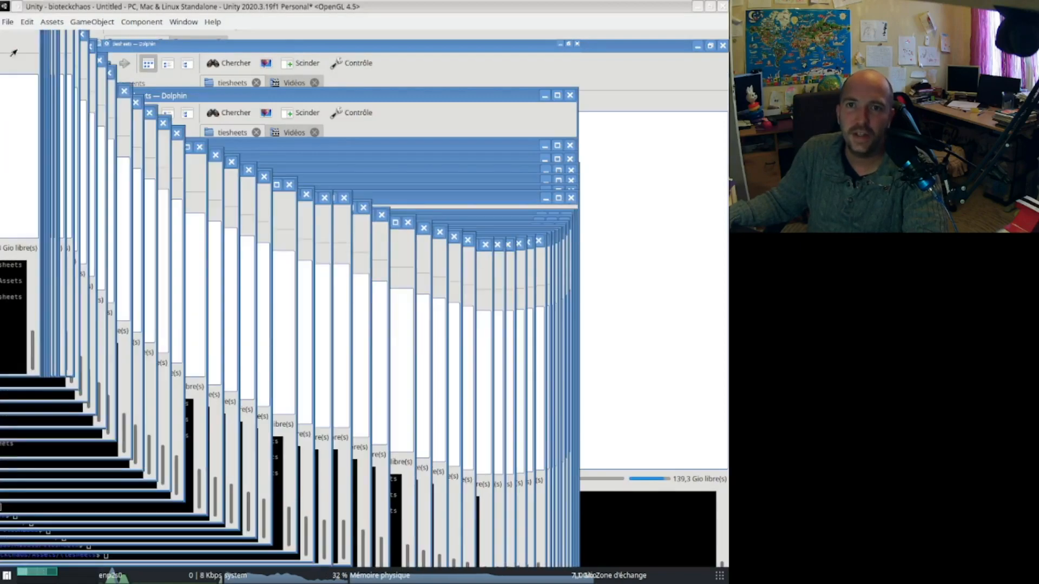
{"action": "left_click_drag", "start_coordinate": [264, 431], "coordinate": [249, 434]}
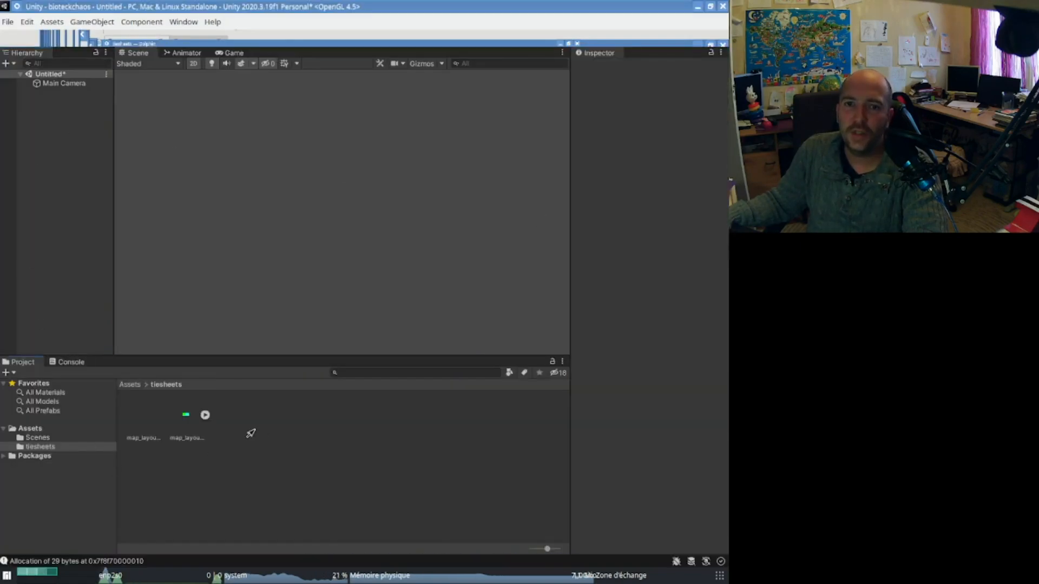
- Select the map_layout1.svg.png texture in the tiesheets assets and examine its contained sprite
{"action": "left_click", "coordinate": [192, 415]}
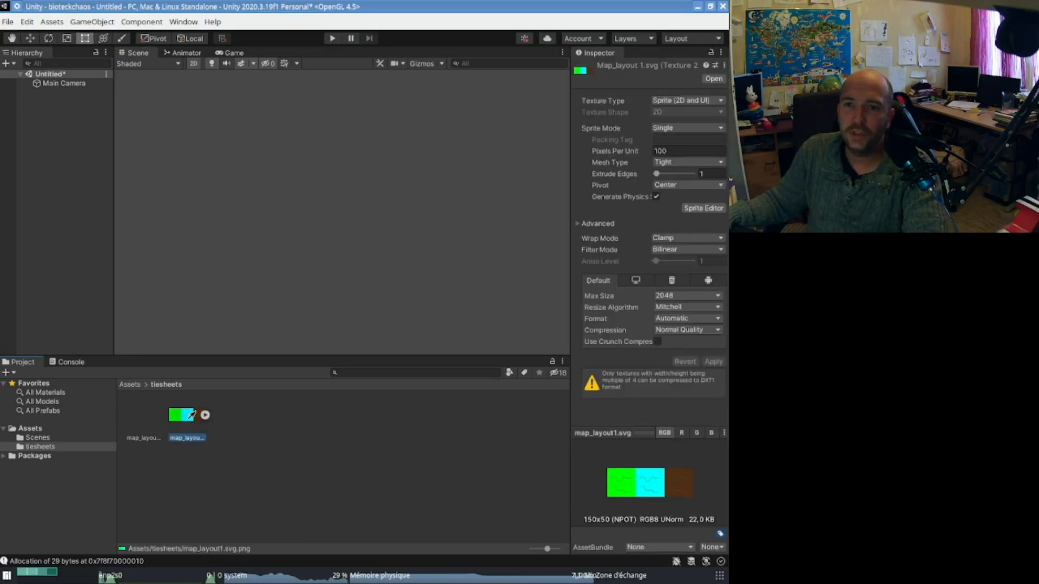
{"action": "left_click", "coordinate": [204, 415]}
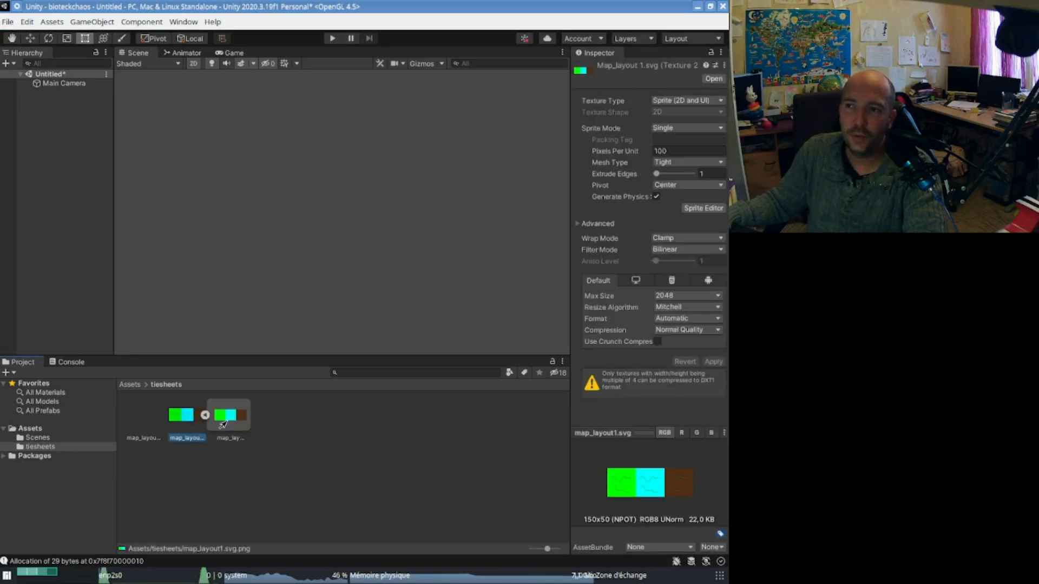
{"action": "left_click", "coordinate": [205, 415]}
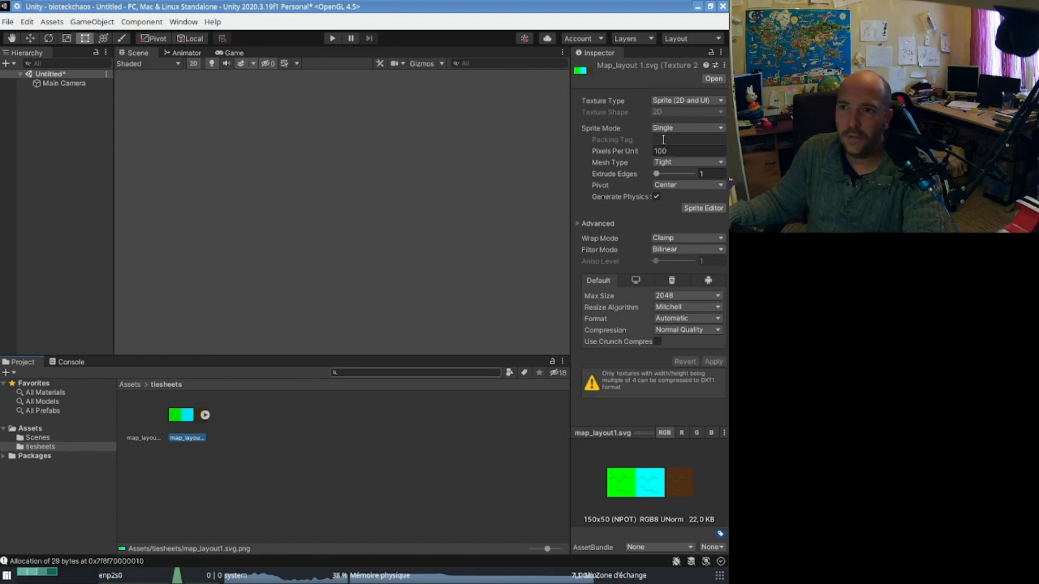
- Set the texture's Pixels Per Unit to 50 and its Sprite Mode to Multiple, and apply the import settings
{"action": "left_click", "coordinate": [604, 151]}
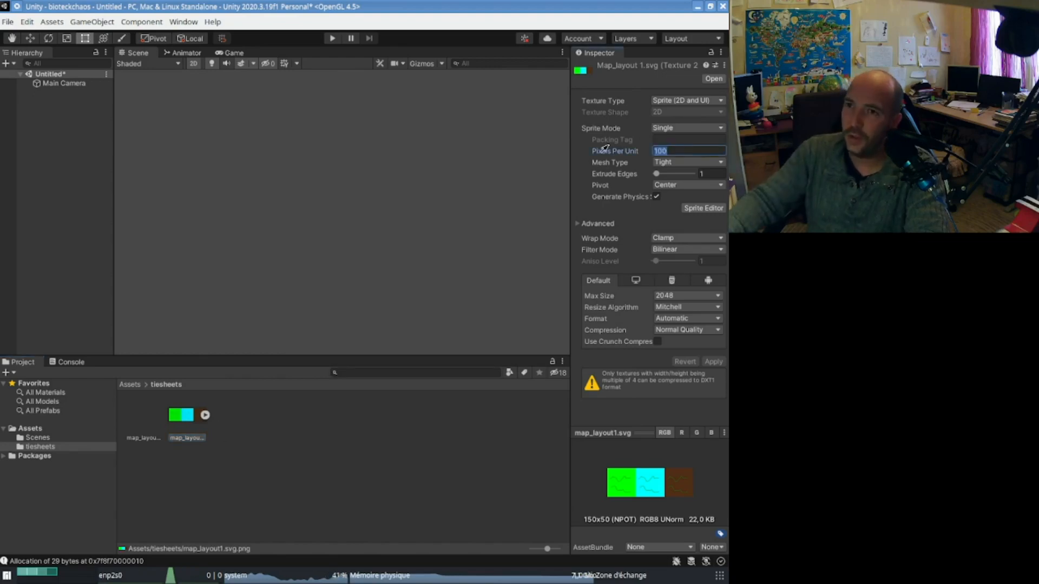
{"action": "type", "text": "50"}
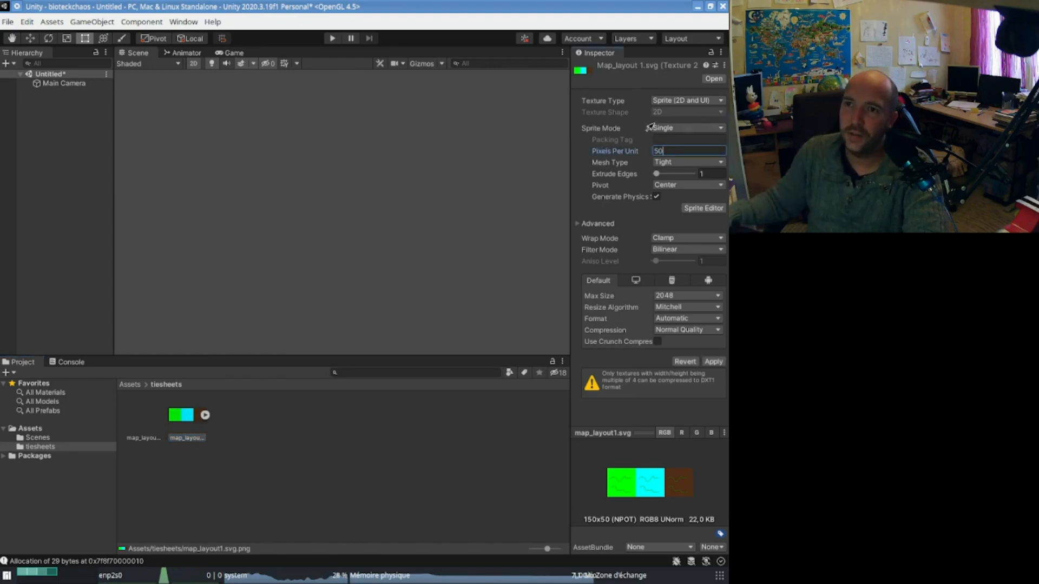
{"action": "left_click", "coordinate": [665, 130]}
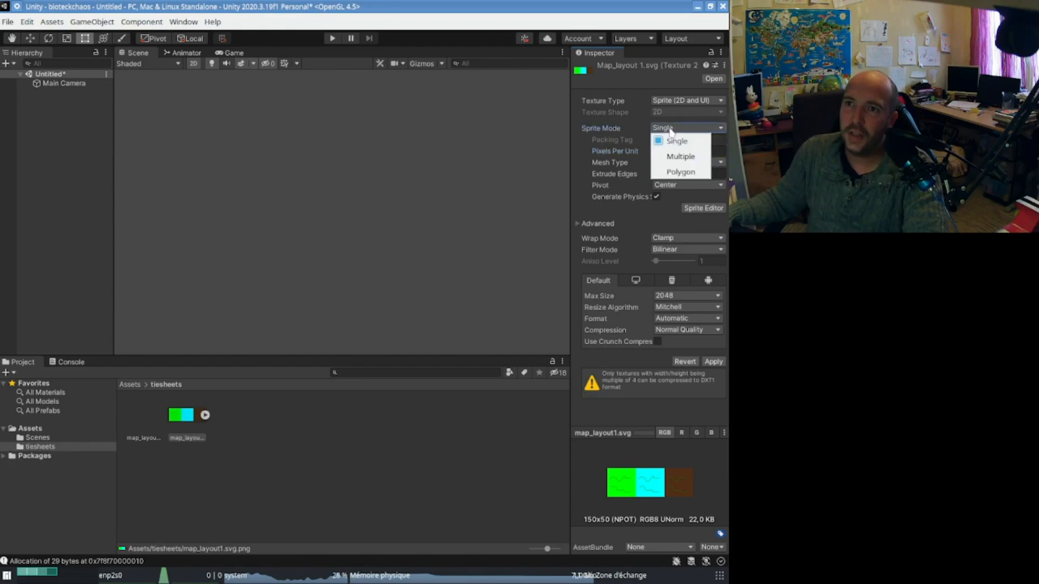
{"action": "left_click", "coordinate": [669, 158]}
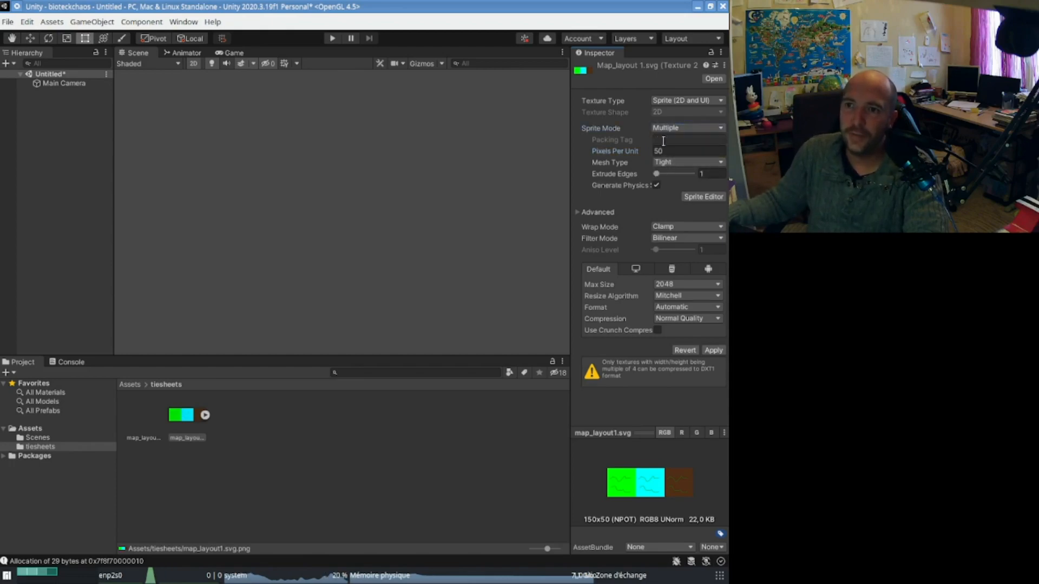
{"action": "left_click", "coordinate": [712, 350]}
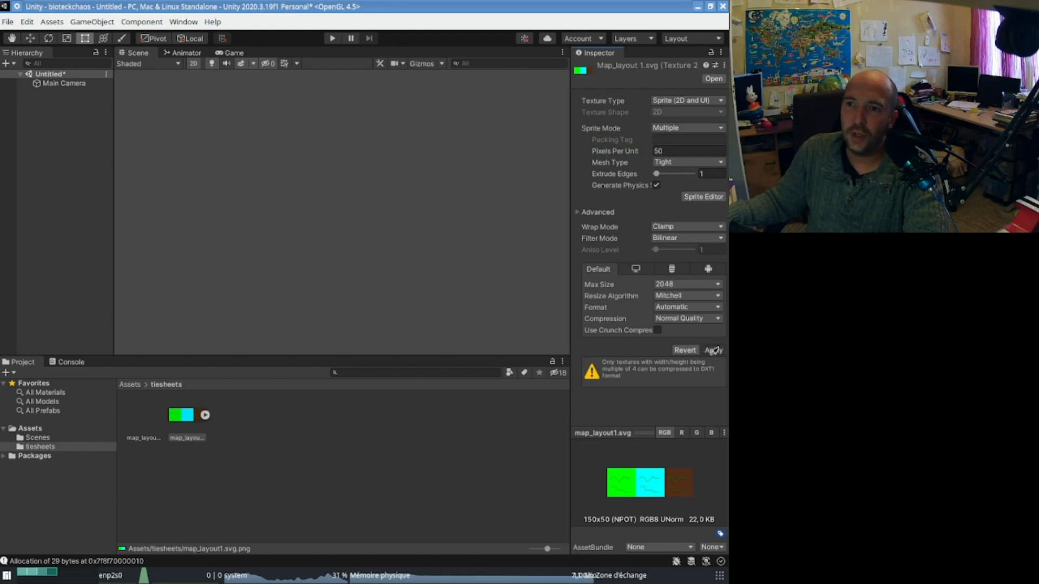
- Slice the map_layout1.svg texture in the Sprite Editor using Grid By Cell Size with 50 × 50 pixel cells
{"action": "left_click", "coordinate": [190, 416]}
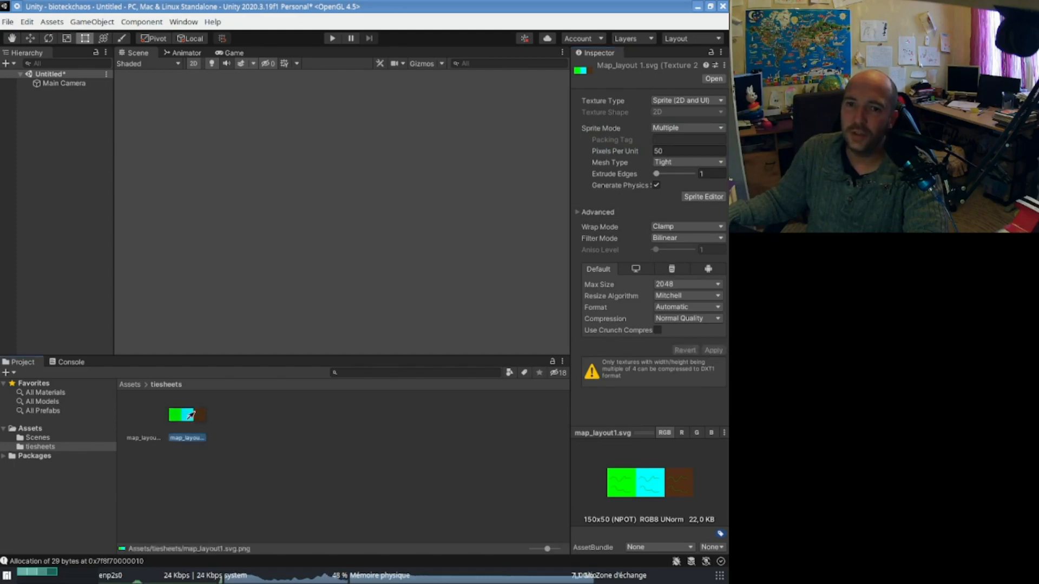
{"action": "left_click", "coordinate": [696, 198]}
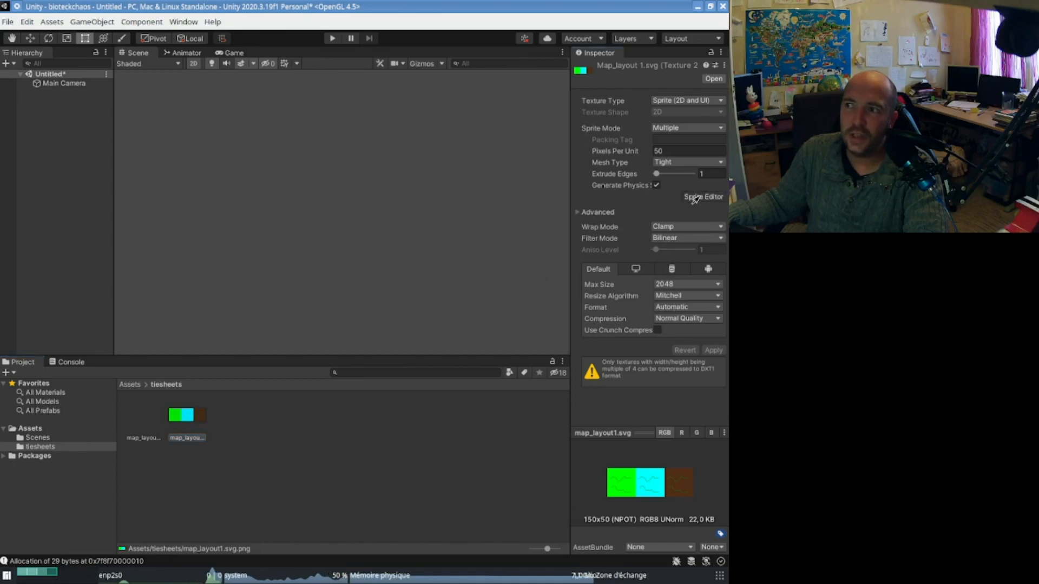
{"action": "left_click_drag", "start_coordinate": [0, 138], "coordinate": [533, 106]}
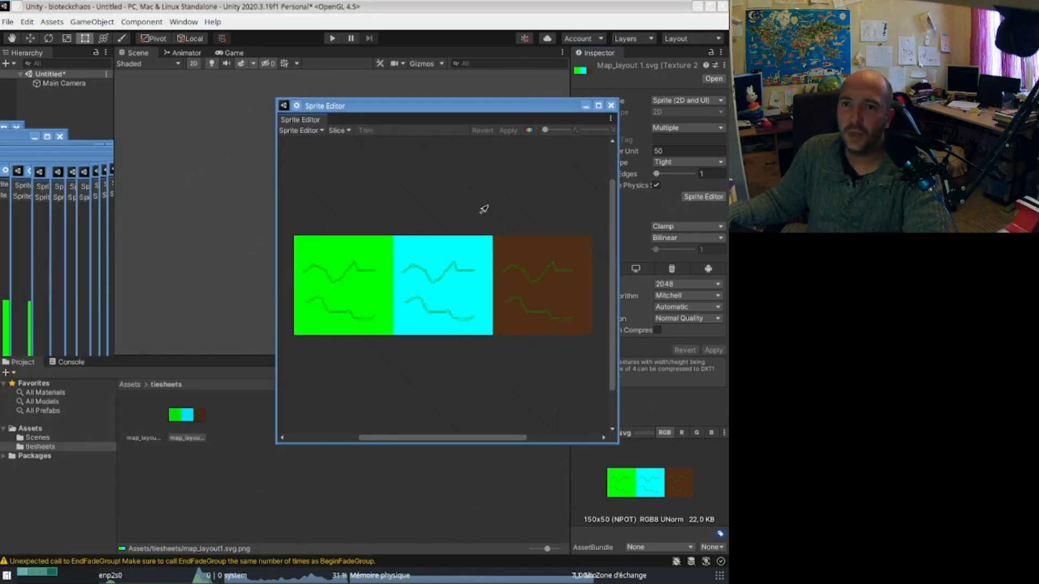
{"action": "left_click", "coordinate": [323, 130]}
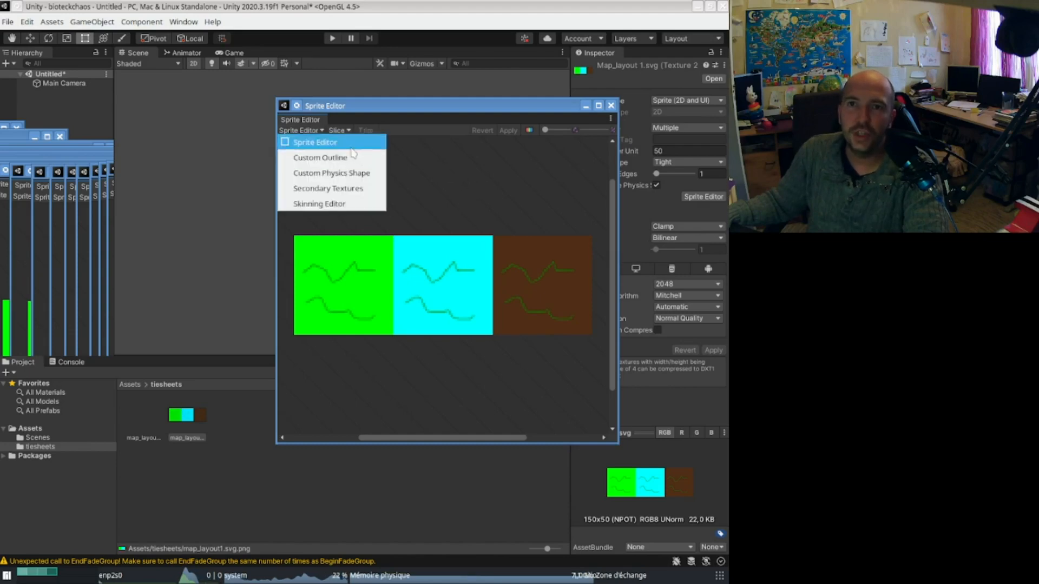
{"action": "left_click", "coordinate": [421, 180]}
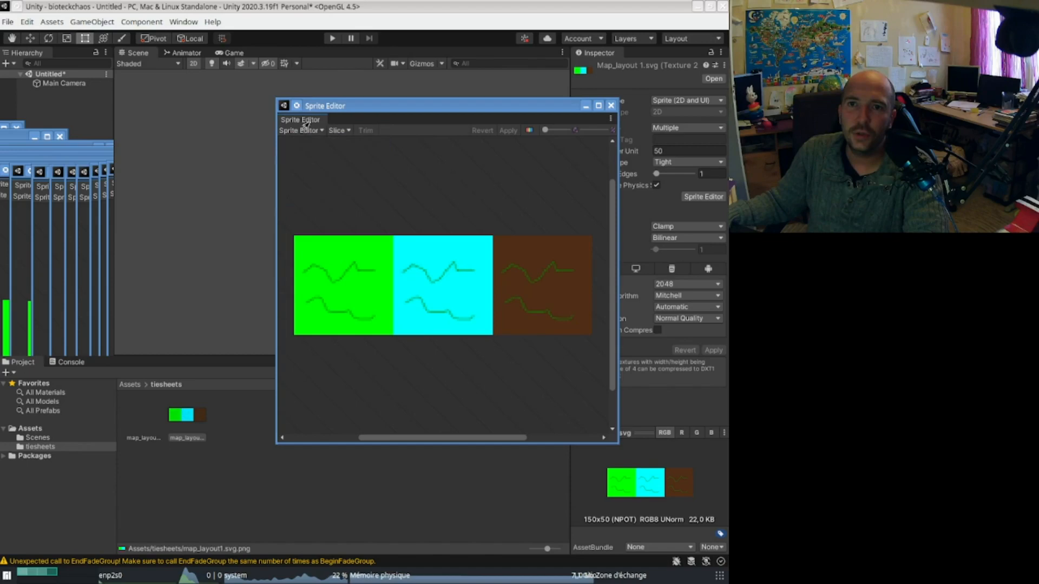
{"action": "left_click", "coordinate": [338, 130]}
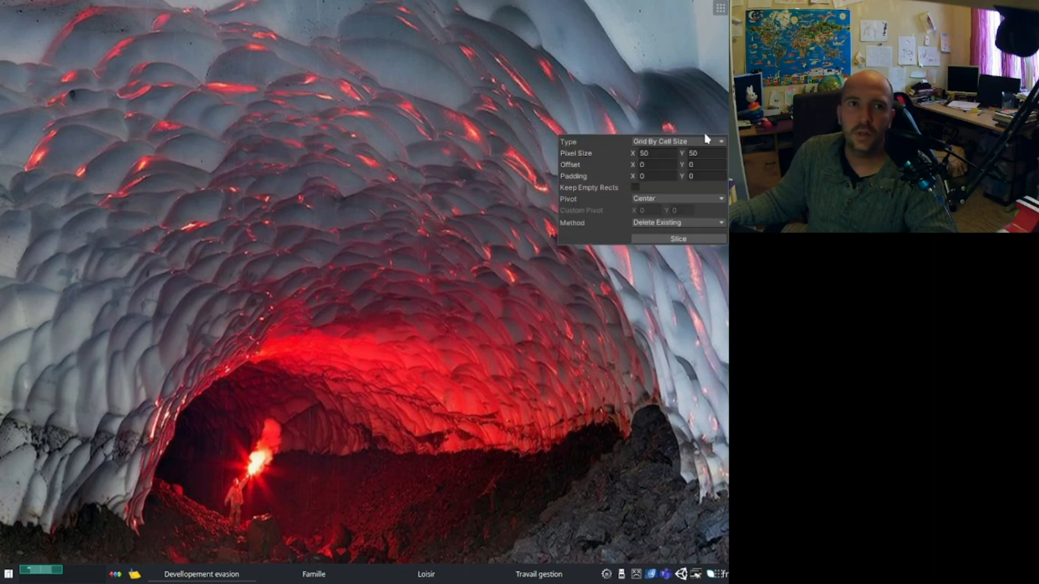
{"action": "left_click", "coordinate": [640, 143]}
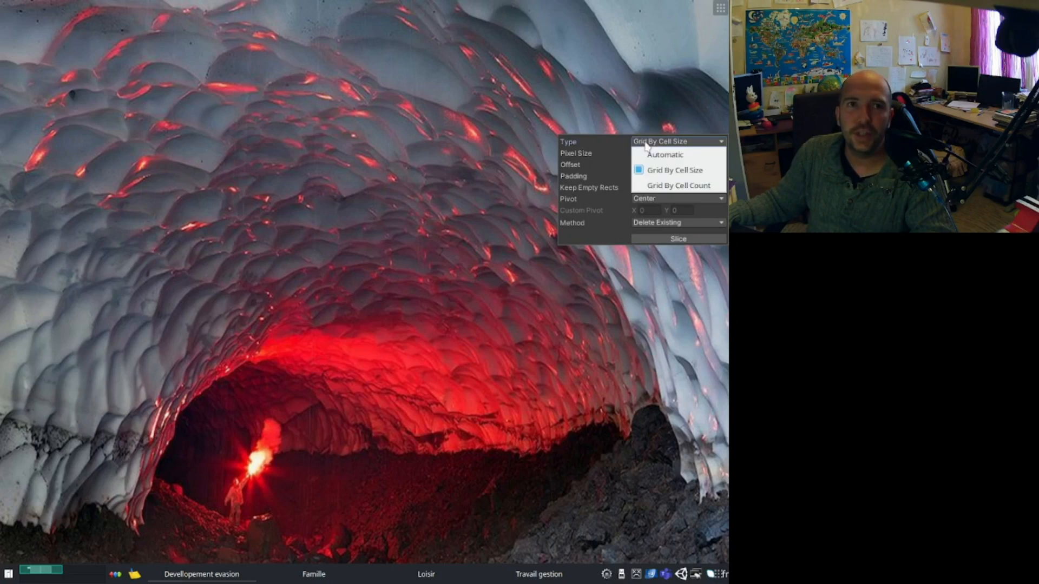
{"action": "left_click", "coordinate": [655, 172]}
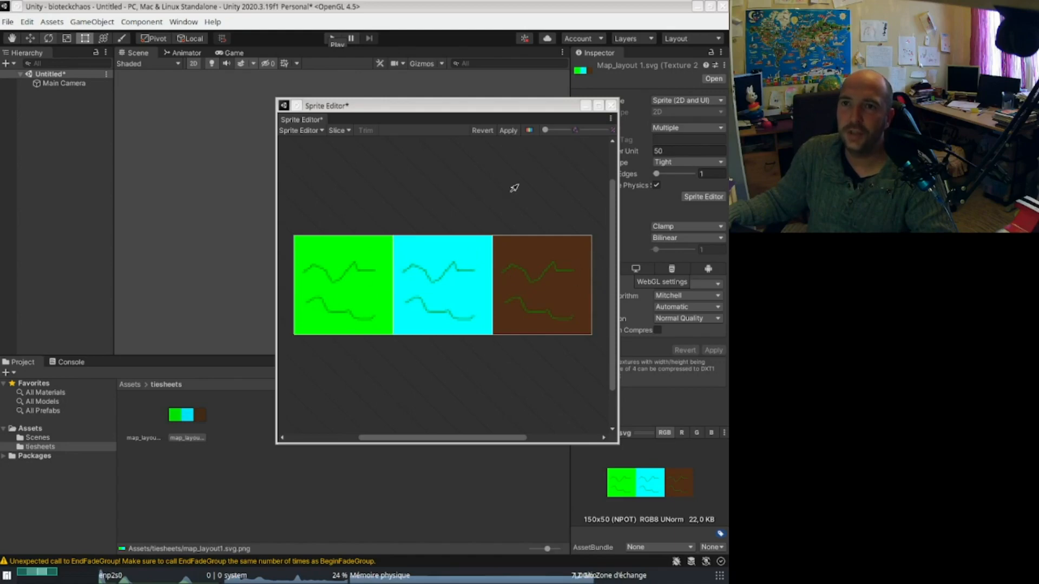
- Apply the slicing, close the Sprite Editor and expand the texture asset to show its individual tile sprites
{"action": "left_click", "coordinate": [508, 130]}
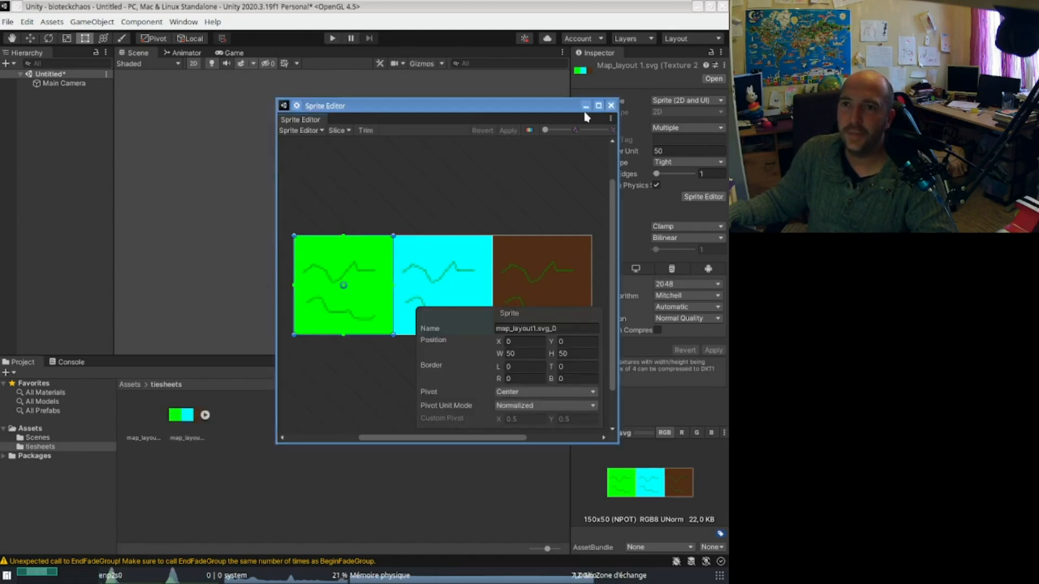
{"action": "left_click", "coordinate": [610, 106]}
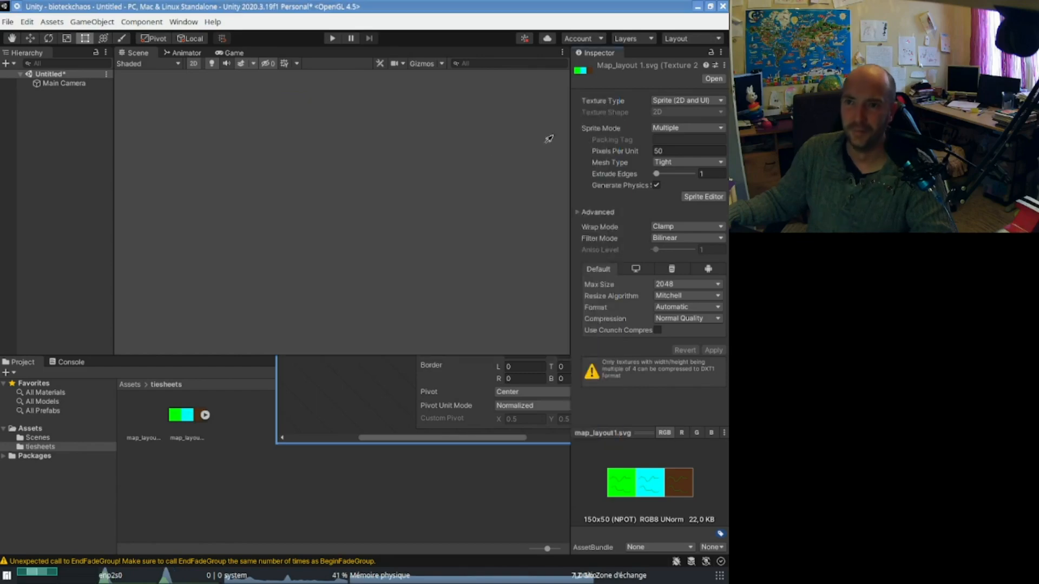
{"action": "left_click", "coordinate": [204, 416]}
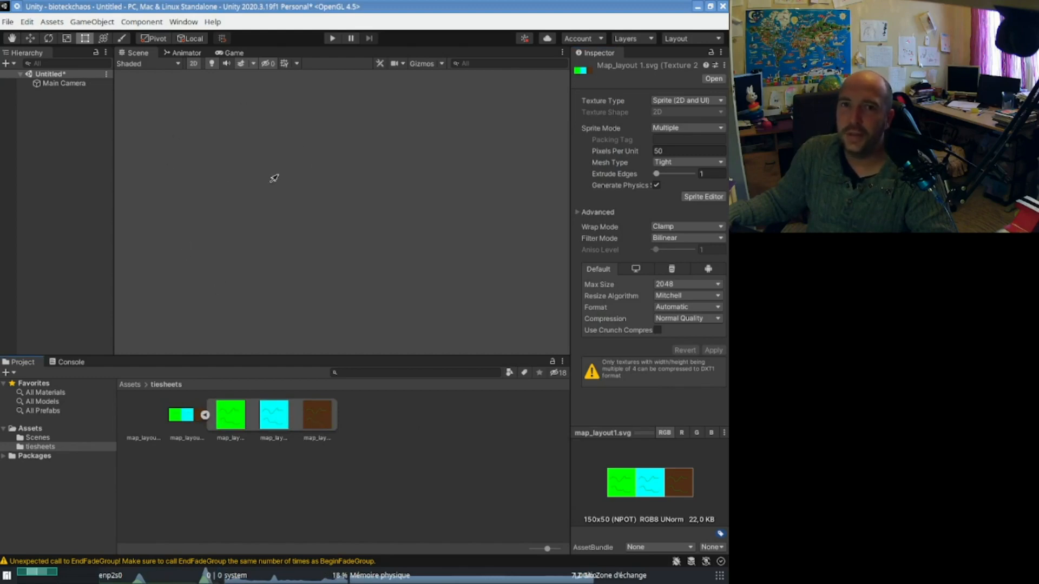
- Add a rectangular Tilemap 2D object to the scene
{"action": "left_click", "coordinate": [54, 83]}
{"action": "right_click", "coordinate": [60, 86]}
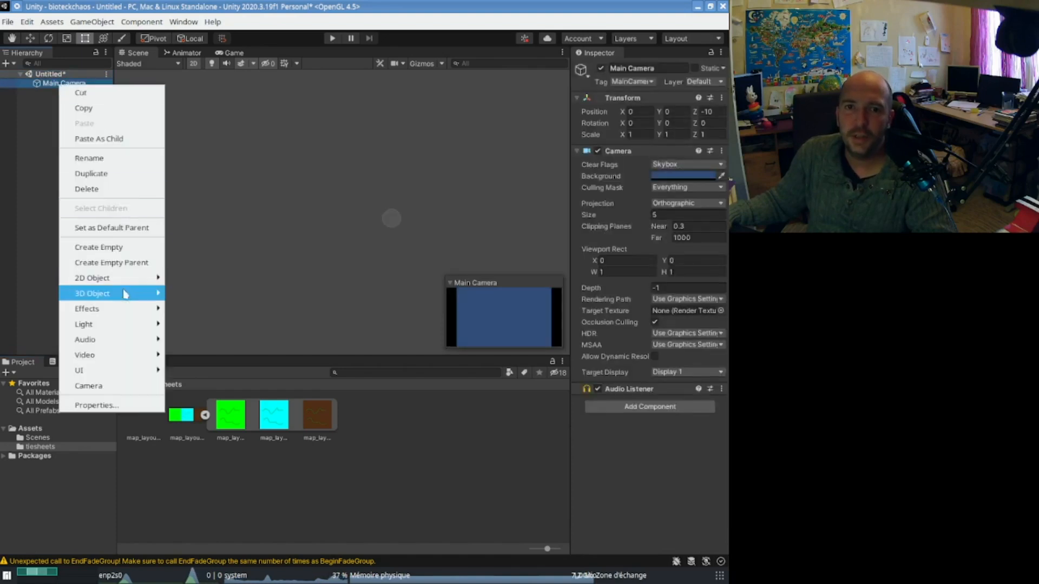
{"action": "mouse_move", "coordinate": [128, 278]}
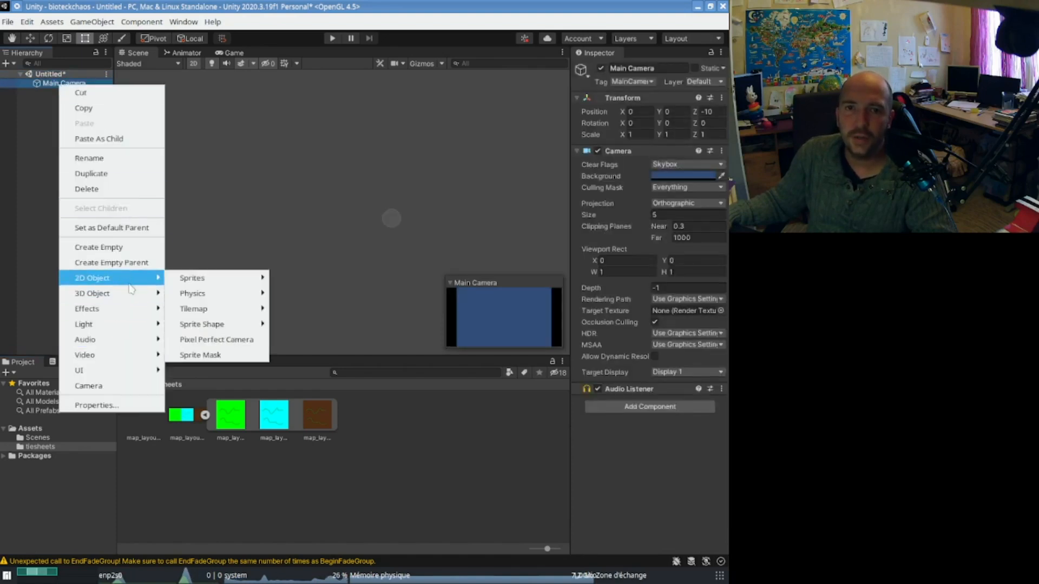
{"action": "mouse_move", "coordinate": [204, 310]}
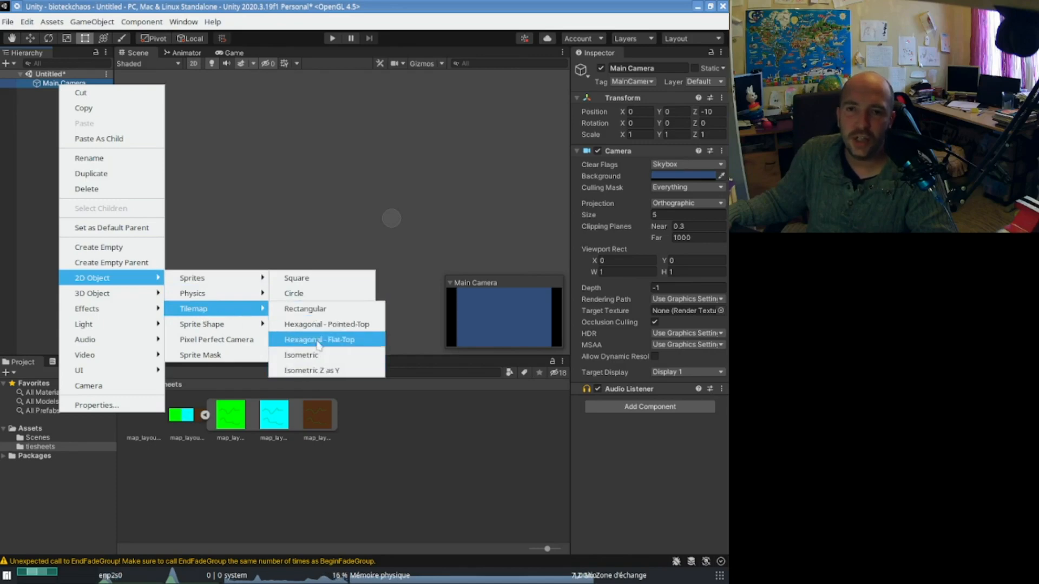
{"action": "left_click", "coordinate": [313, 311]}
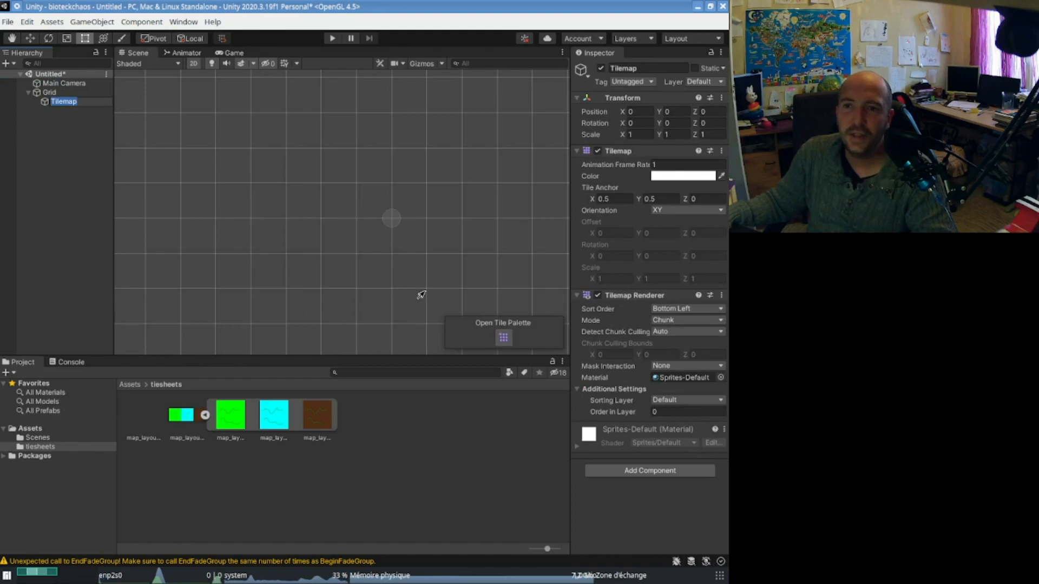
- Open the Tile Palette and create a rectangular palette named le_sol, saved in a palette1 folder inside tiesheets
{"action": "left_click", "coordinate": [190, 24]}
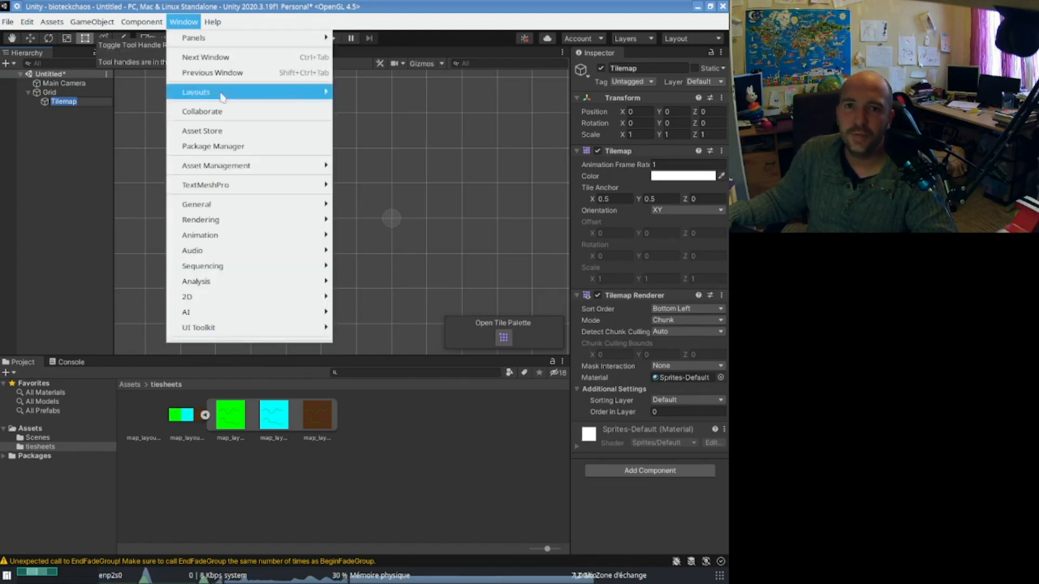
{"action": "mouse_move", "coordinate": [303, 296]}
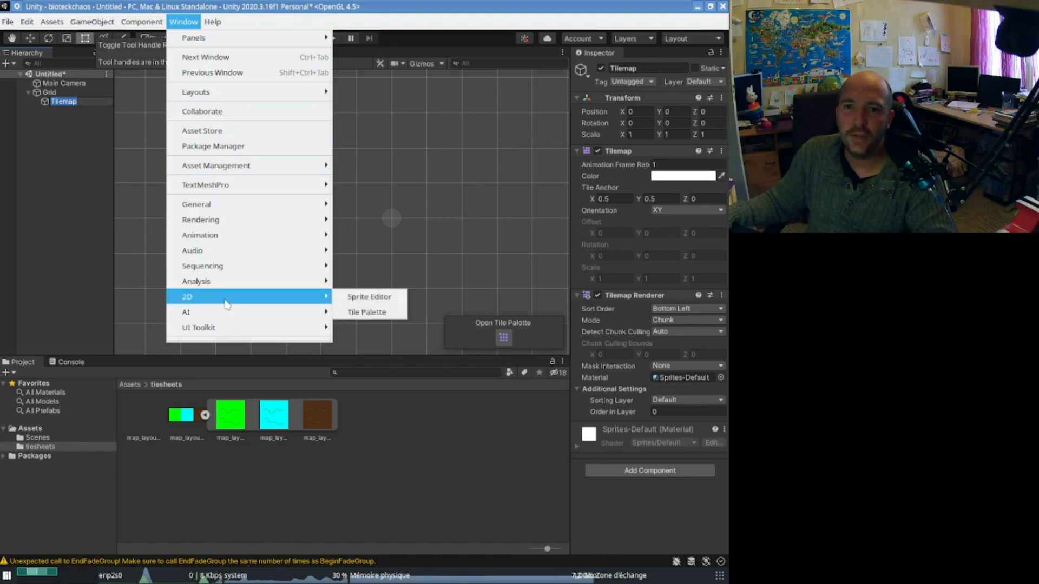
{"action": "left_click", "coordinate": [372, 313]}
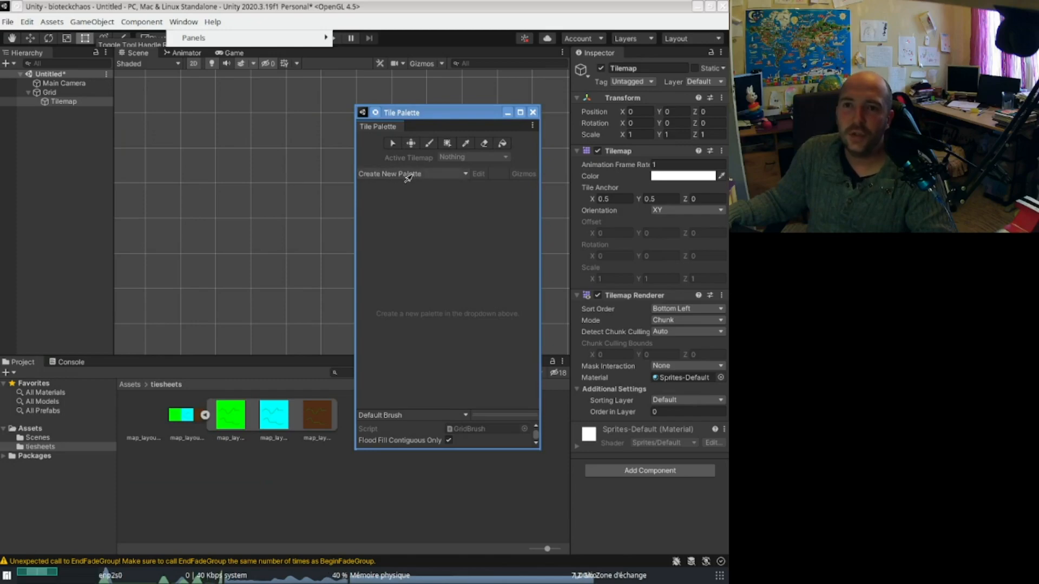
{"action": "left_click", "coordinate": [411, 175]}
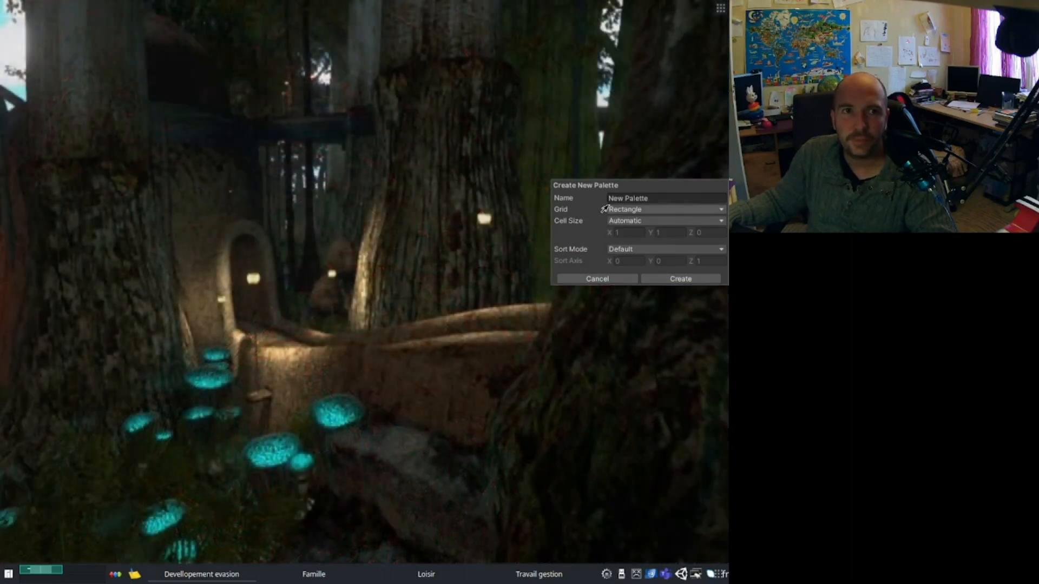
{"action": "left_click_drag", "start_coordinate": [656, 197], "coordinate": [567, 193]}
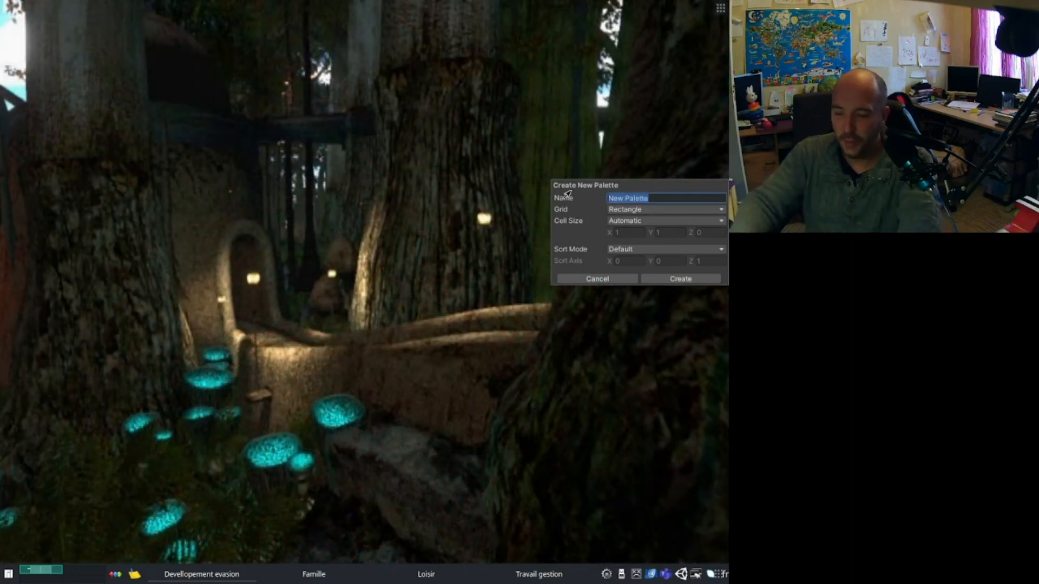
{"action": "type", "text": "le_sol"}
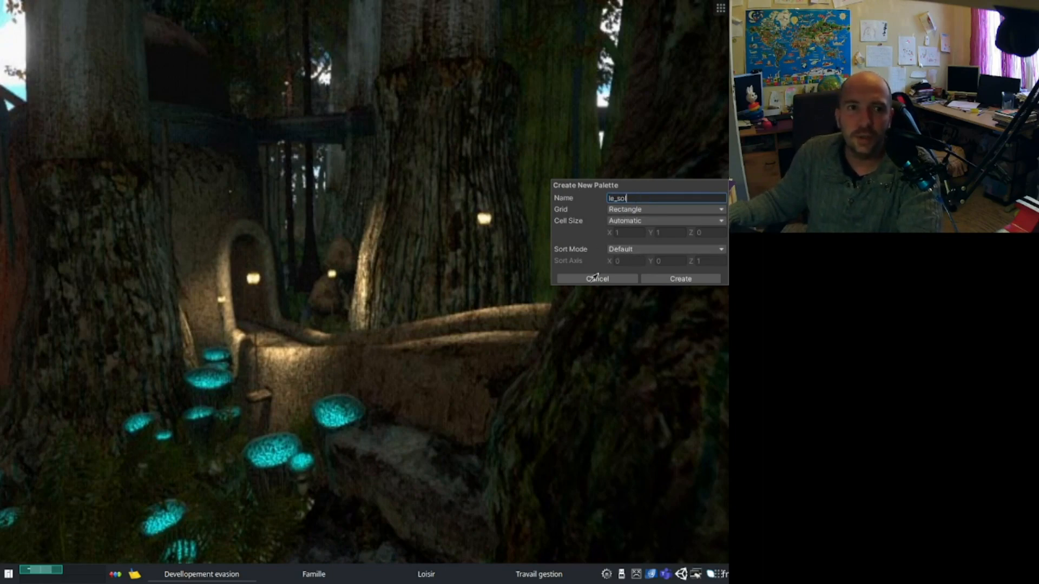
{"action": "left_click", "coordinate": [665, 279]}
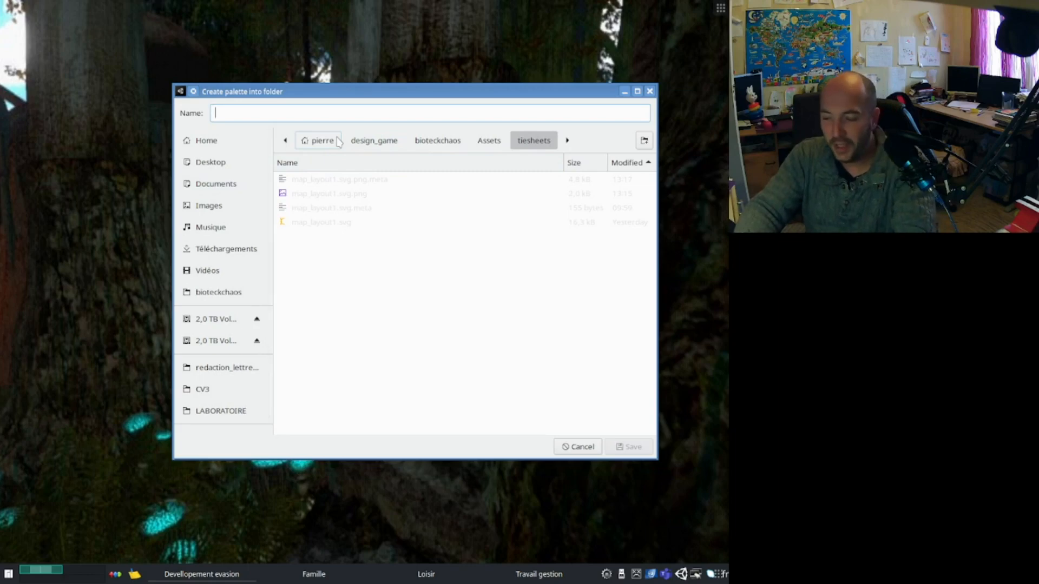
{"action": "type", "text": "palette1"}
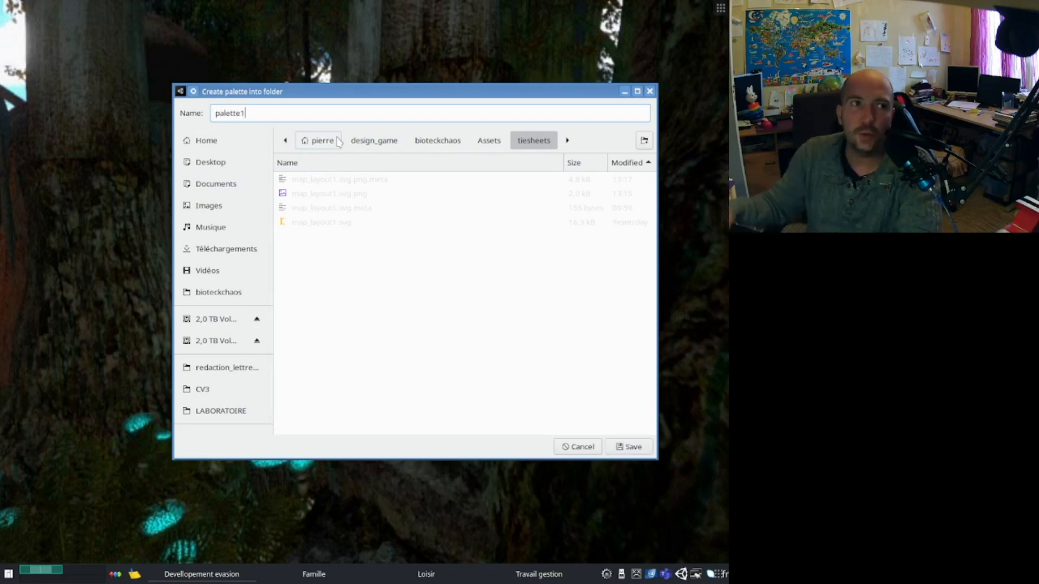
{"action": "left_click", "coordinate": [623, 448]}
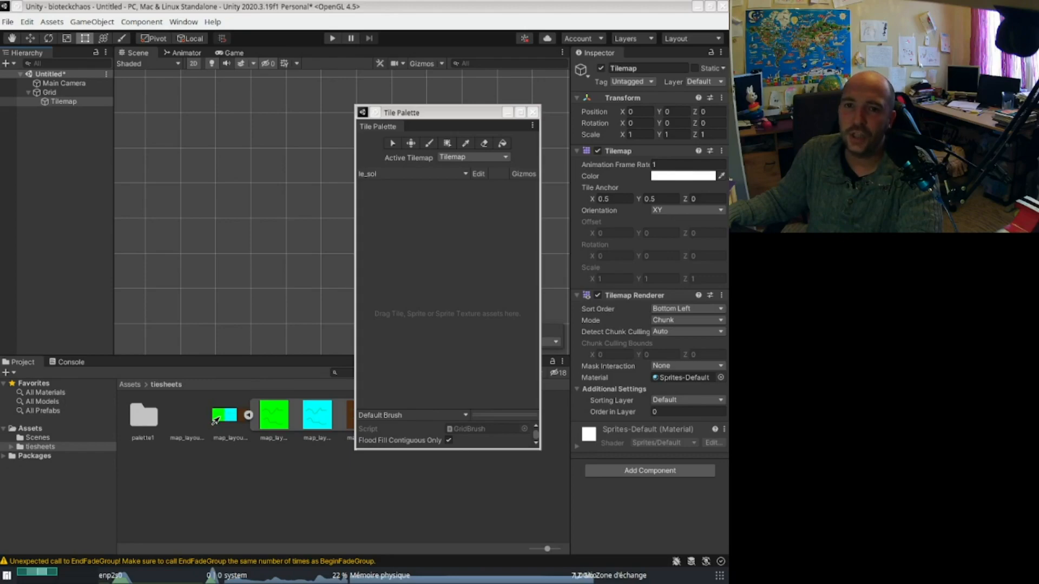
- Add the sliced map_layout1.svg texture to the le_sol palette, generating its tiles into a partie1 folder inside palette1
{"action": "left_click_drag", "start_coordinate": [215, 420], "coordinate": [447, 271]}
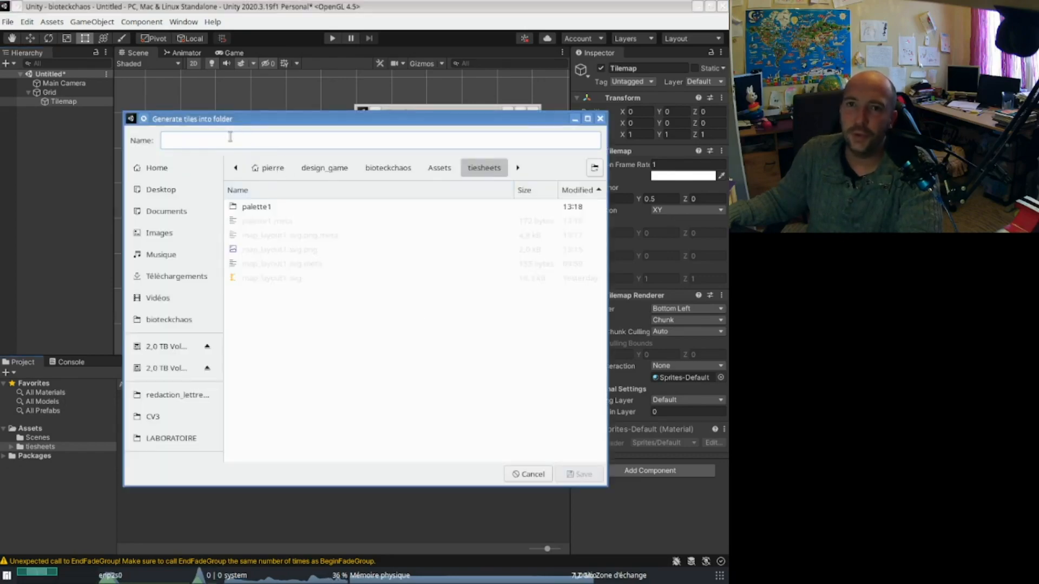
{"action": "double_click", "coordinate": [253, 206]}
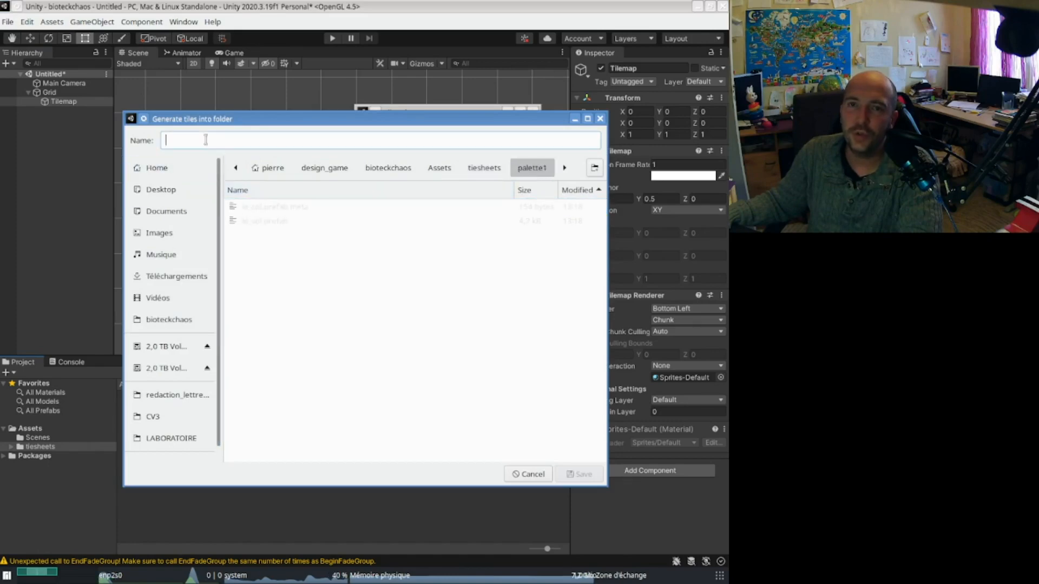
{"action": "type", "text": "partie1"}
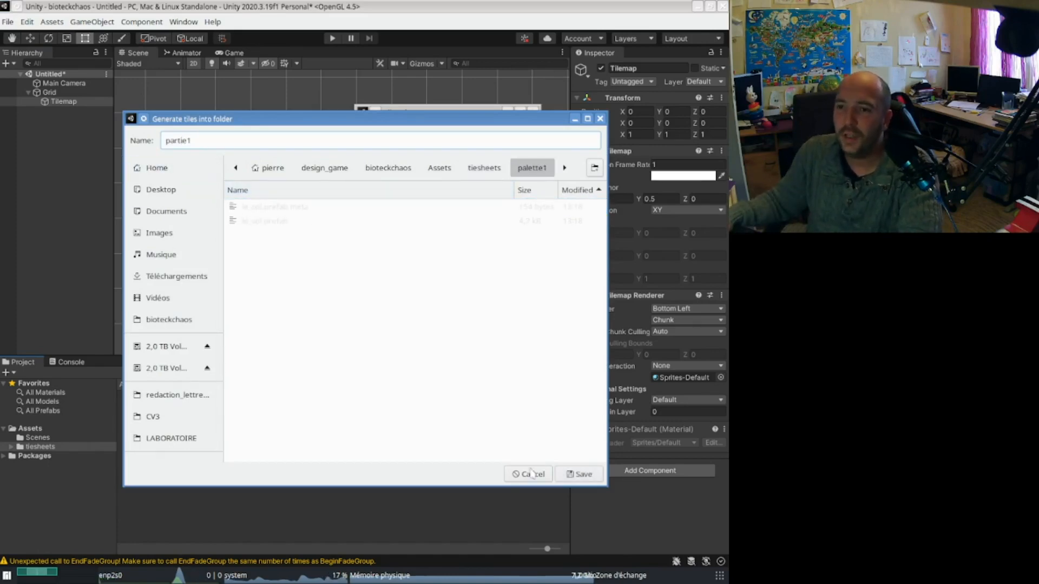
{"action": "left_click", "coordinate": [575, 472]}
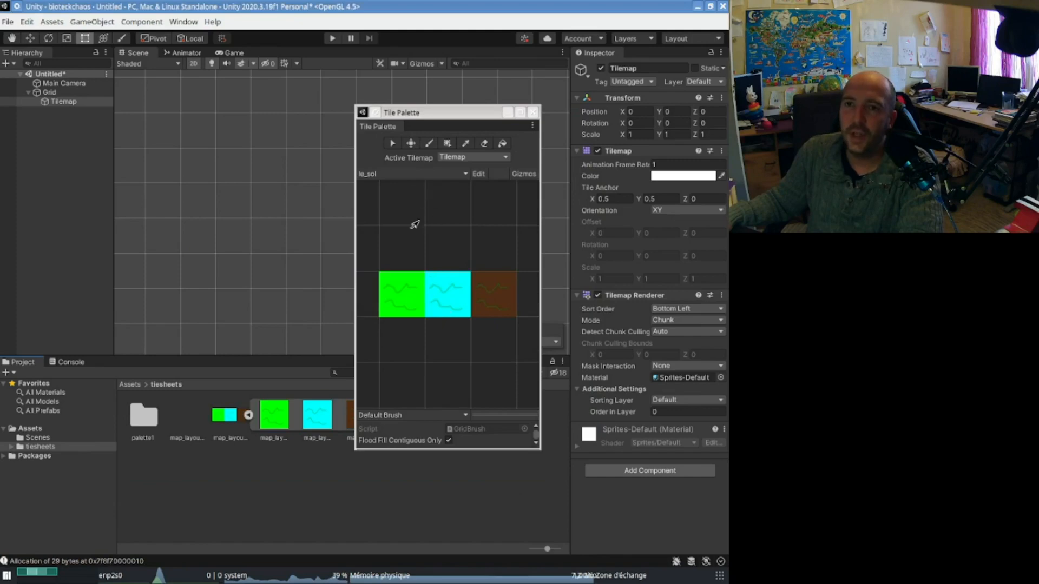
- Move the Tile Palette clear of the scene and paint a stepped group of green tiles on the tilemap with the brush
{"action": "left_click", "coordinate": [391, 295]}
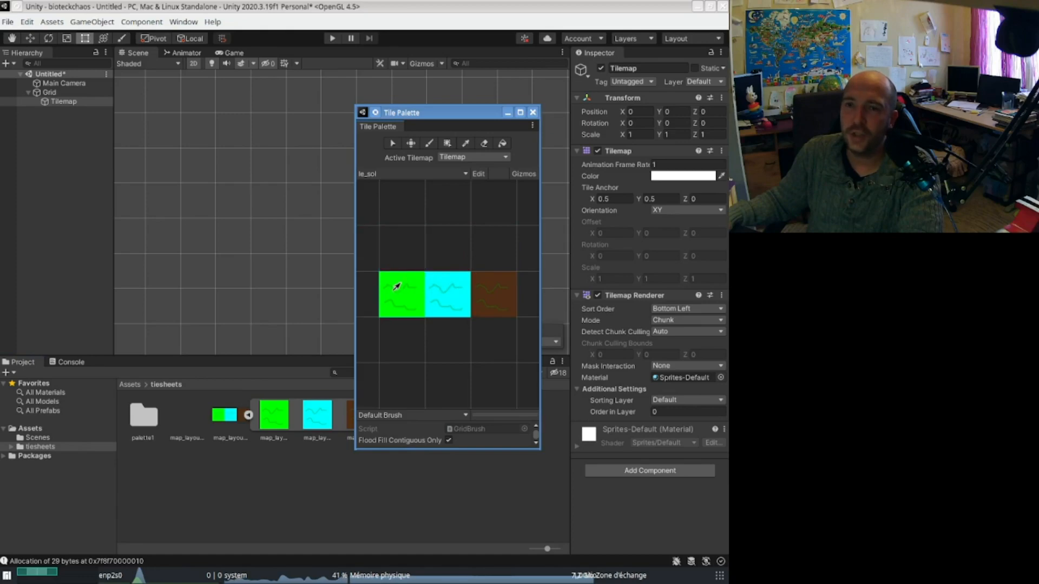
{"action": "left_click_drag", "start_coordinate": [428, 117], "coordinate": [615, 204]}
{"action": "left_click", "coordinate": [616, 229]}
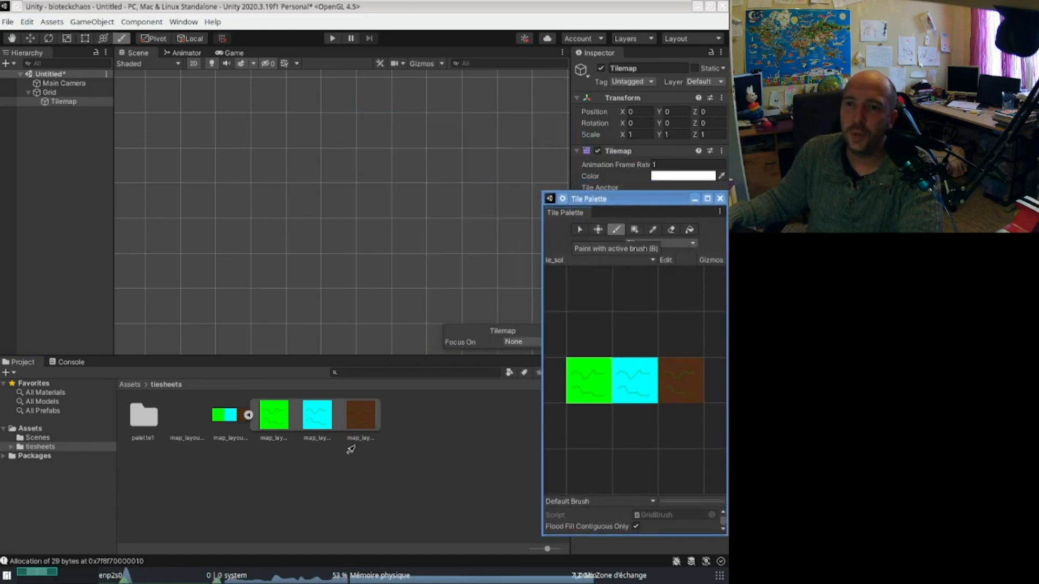
{"action": "left_click", "coordinate": [238, 188]}
{"action": "left_click_drag", "start_coordinate": [238, 188], "coordinate": [321, 210]}
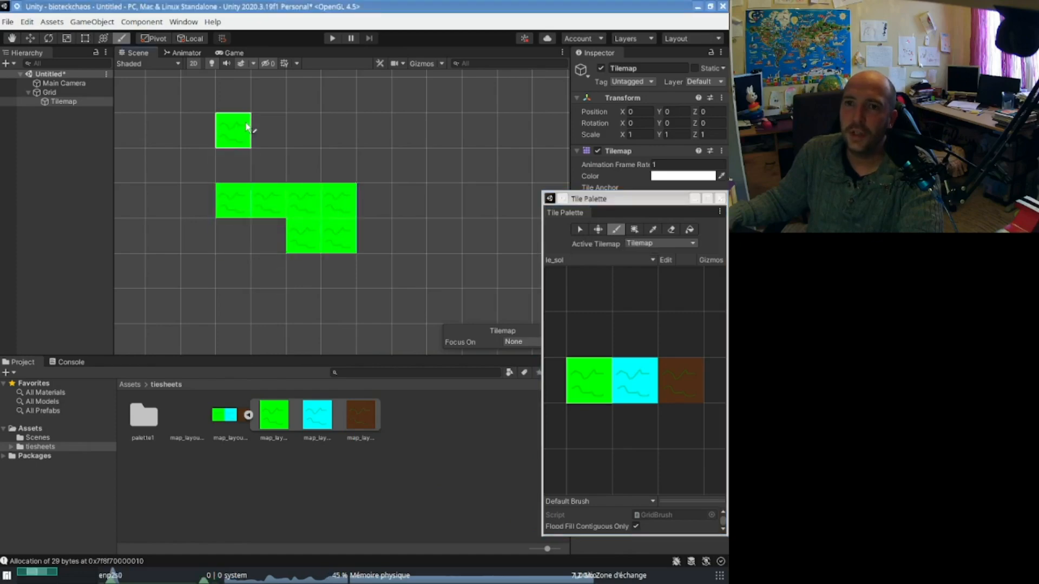
- Pick the green and cyan tiles together as one brush and stamp them on both sides of the painted green group
{"action": "left_click_drag", "start_coordinate": [583, 341], "coordinate": [638, 431]}
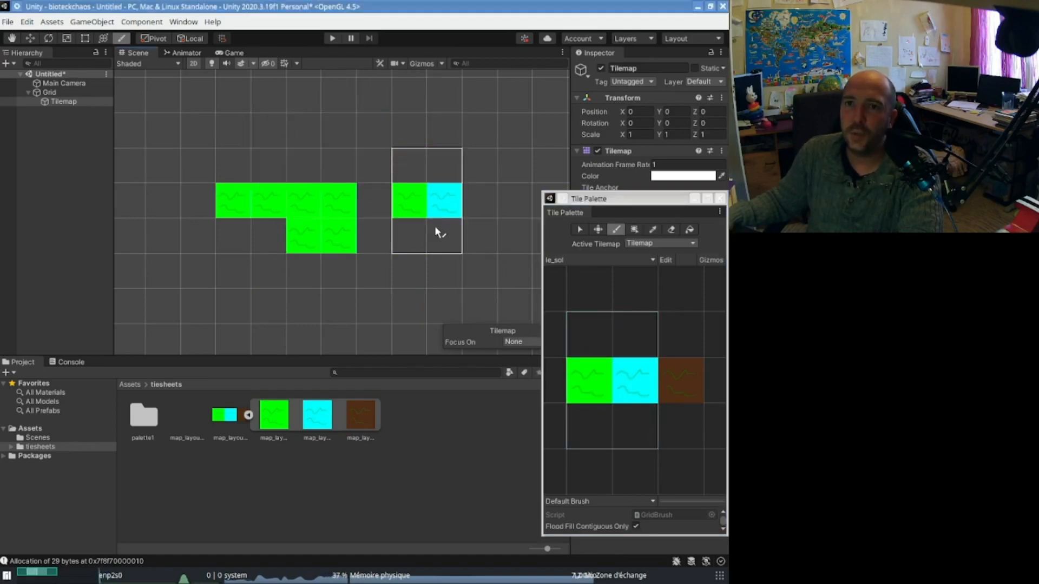
{"action": "left_click", "coordinate": [434, 225]}
{"action": "left_click", "coordinate": [443, 195]}
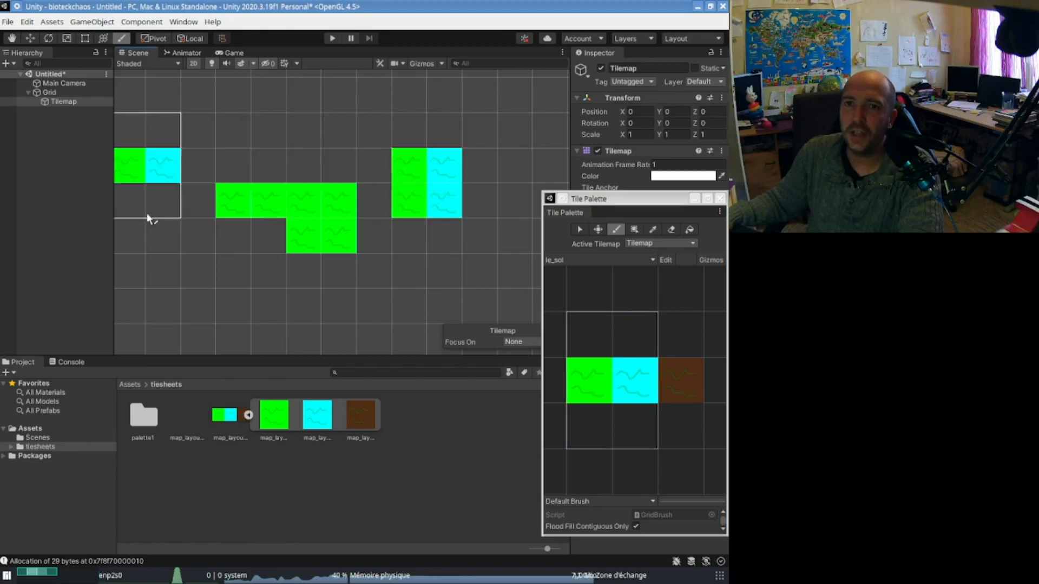
{"action": "left_click", "coordinate": [165, 228]}
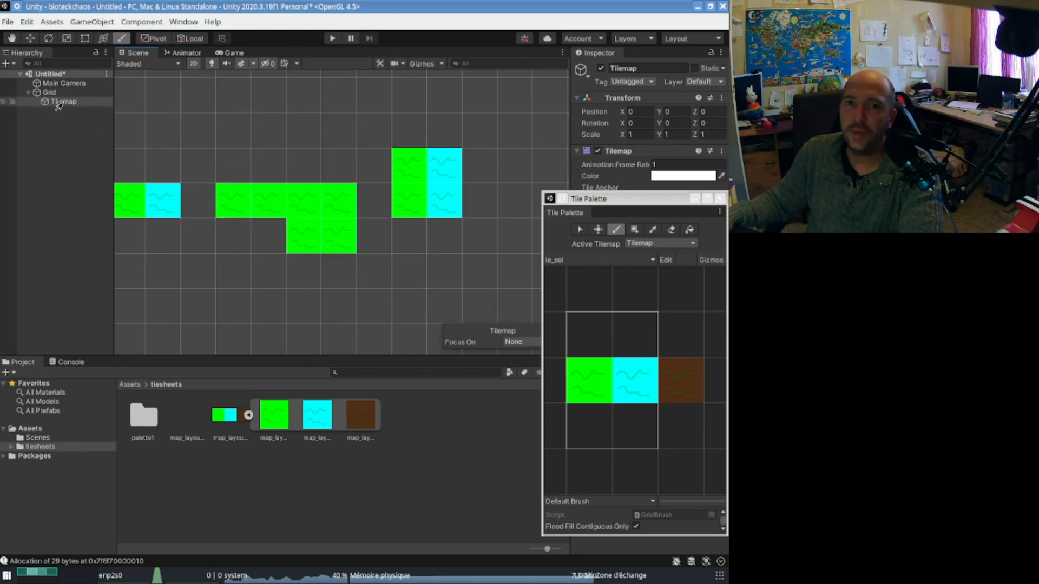
- Flood-fill the area around the cyan tiles and the empty cells below with the green tile
{"action": "left_click", "coordinate": [583, 378]}
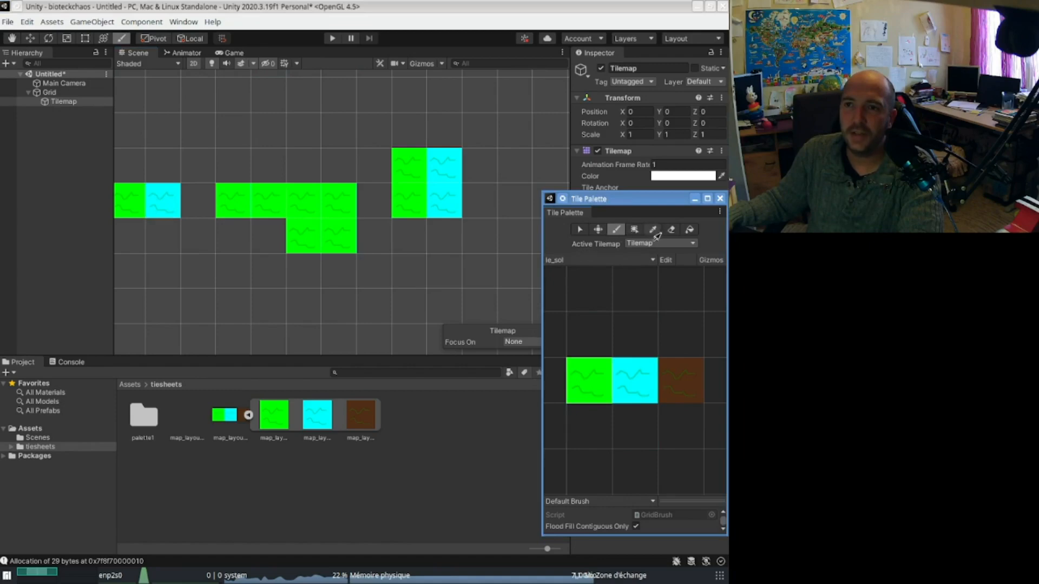
{"action": "left_click", "coordinate": [690, 230]}
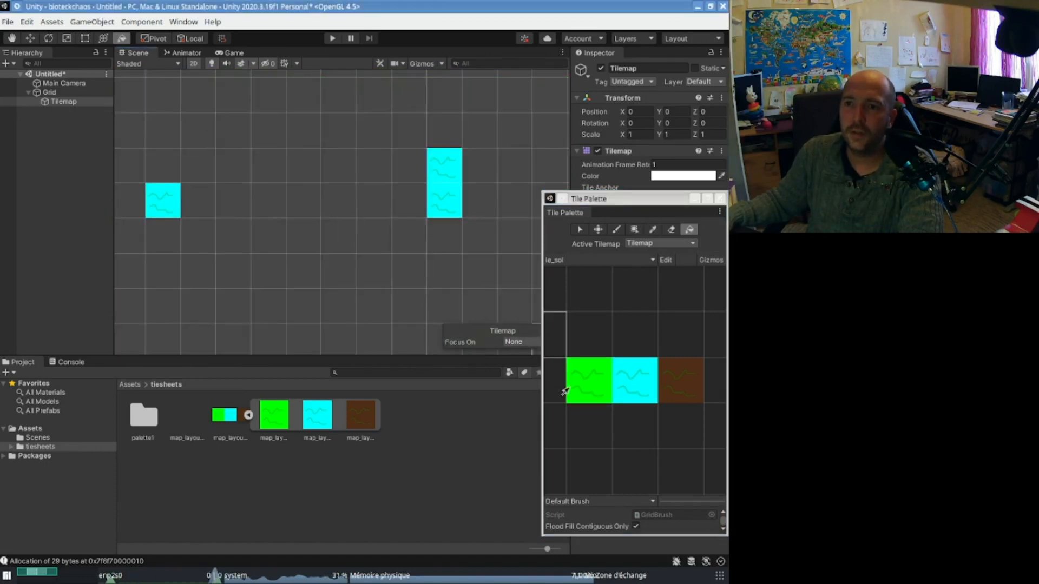
{"action": "left_click", "coordinate": [597, 383]}
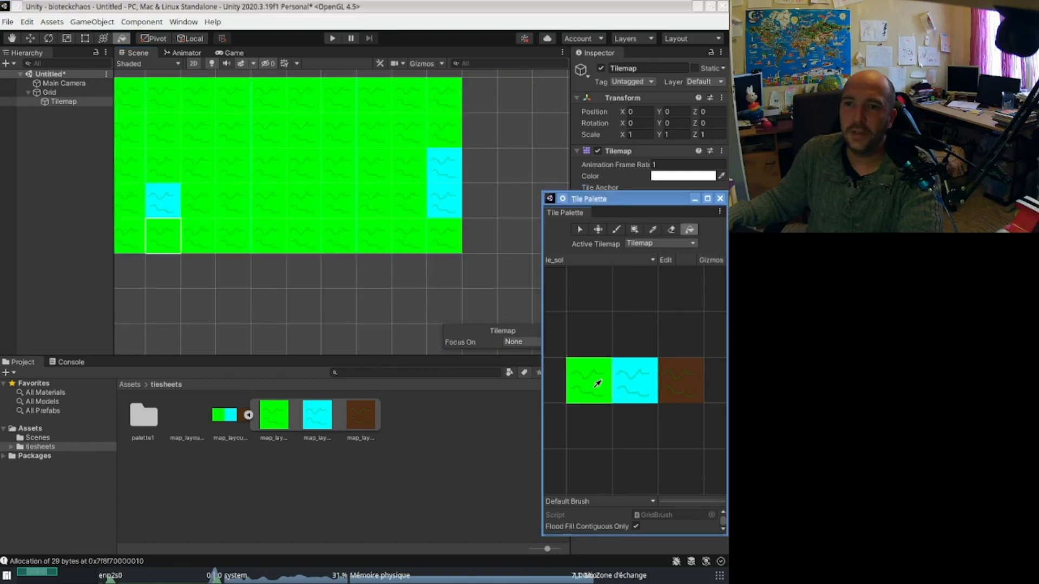
{"action": "left_click", "coordinate": [516, 317]}
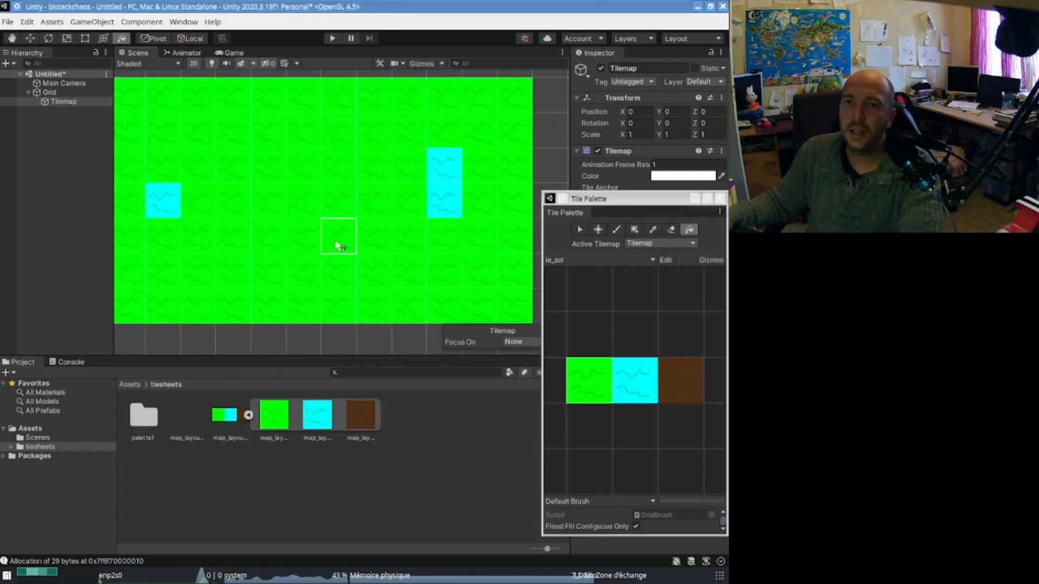
- Add a second rectangular tilemap as a child of the Grid object
{"action": "right_click", "coordinate": [51, 101]}
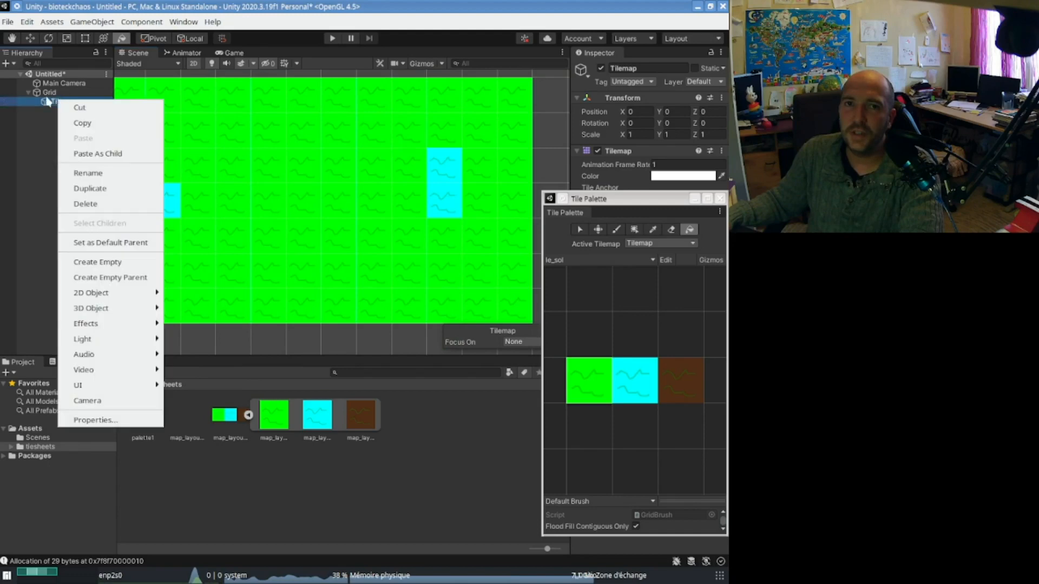
{"action": "left_click", "coordinate": [44, 92]}
{"action": "right_click", "coordinate": [47, 92]}
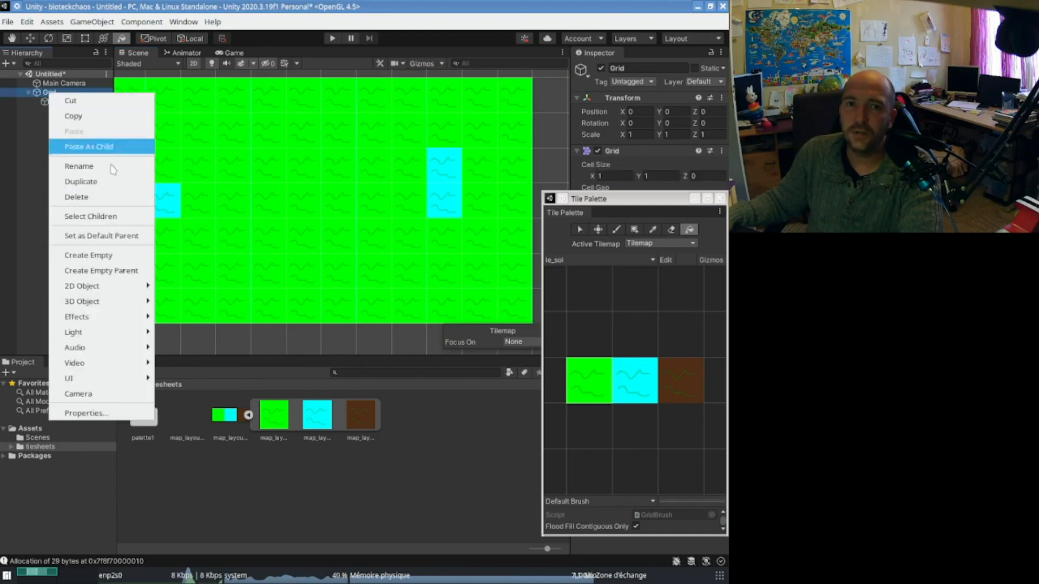
{"action": "mouse_move", "coordinate": [109, 286]}
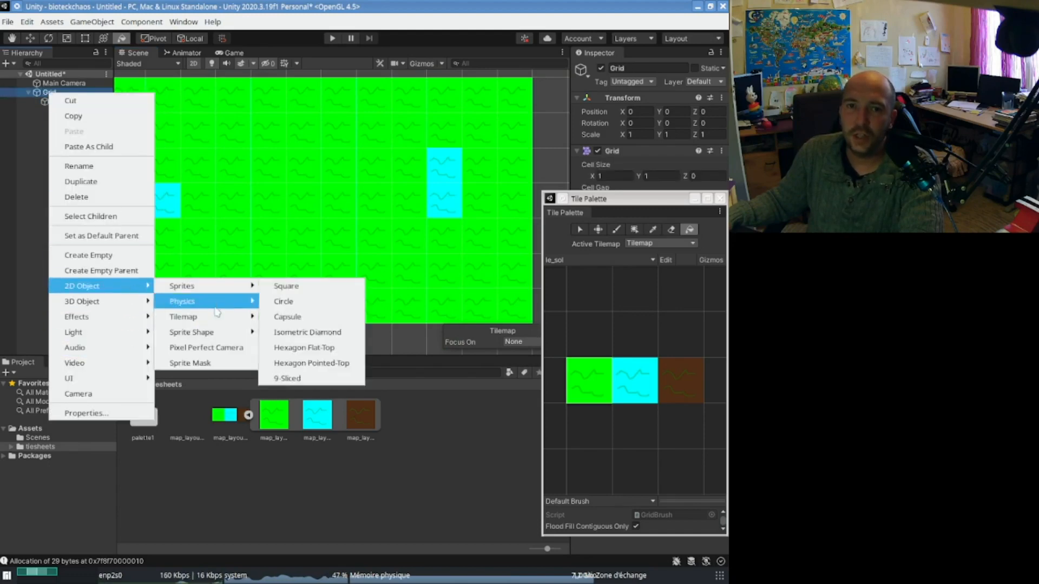
{"action": "mouse_move", "coordinate": [218, 318]}
{"action": "left_click", "coordinate": [279, 318]}
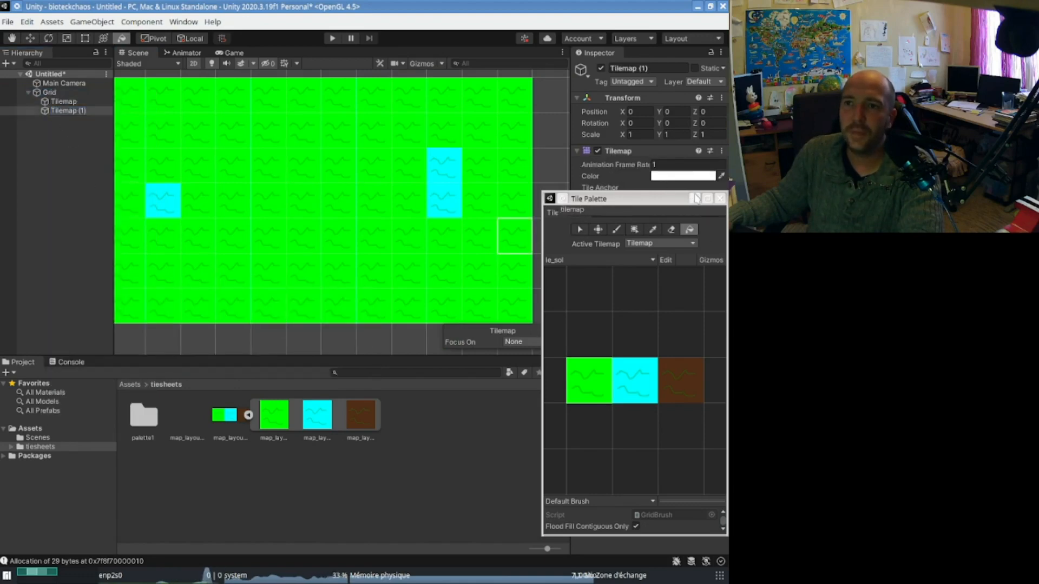
- Set the second tilemap's Order in Layer to 1, then select the first tilemap to check its order
{"action": "left_click", "coordinate": [696, 199]}
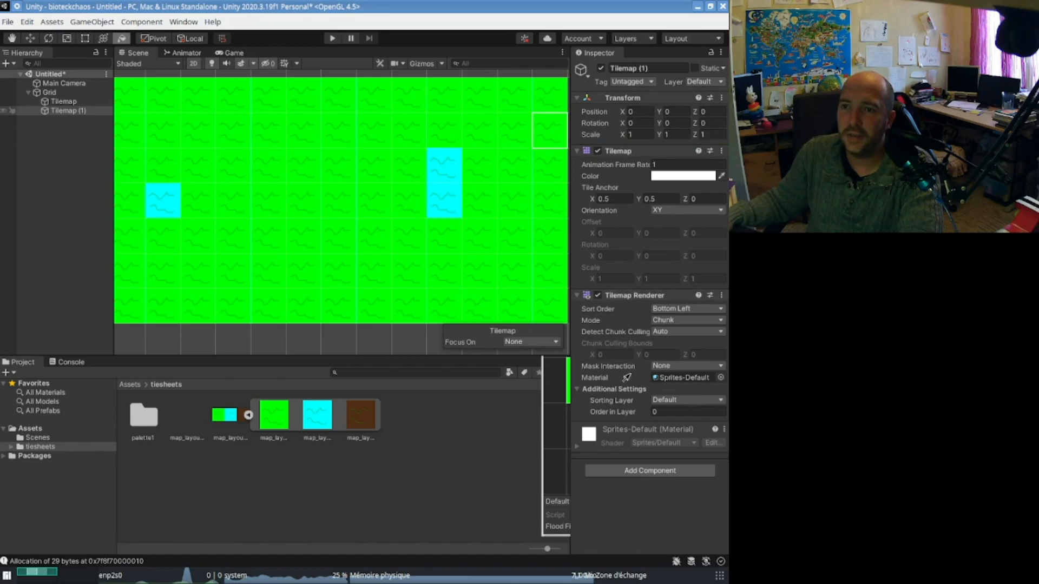
{"action": "left_click", "coordinate": [679, 412]}
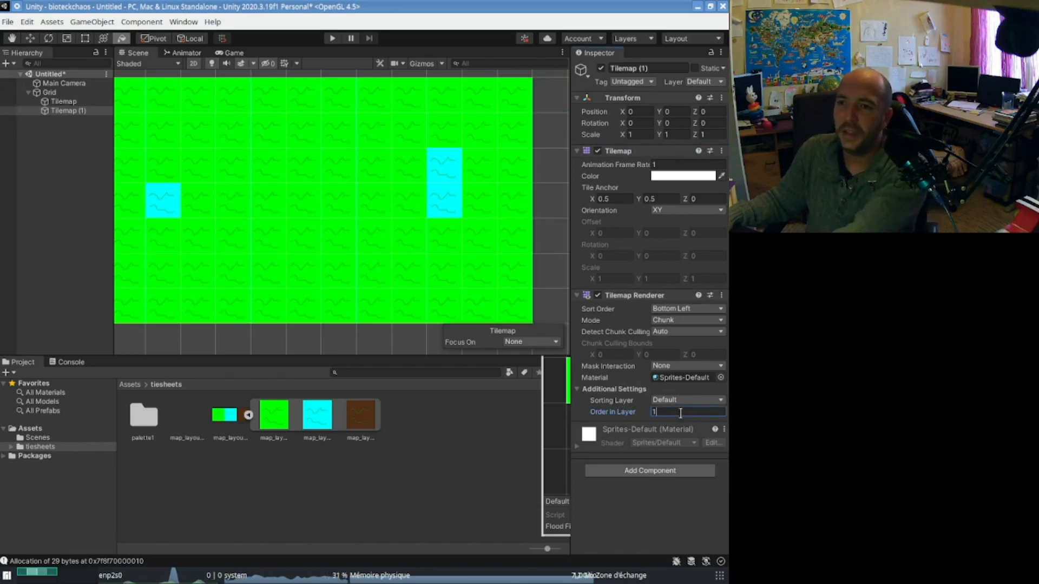
{"action": "type", "text": "1"}
{"action": "key", "text": "Return"}
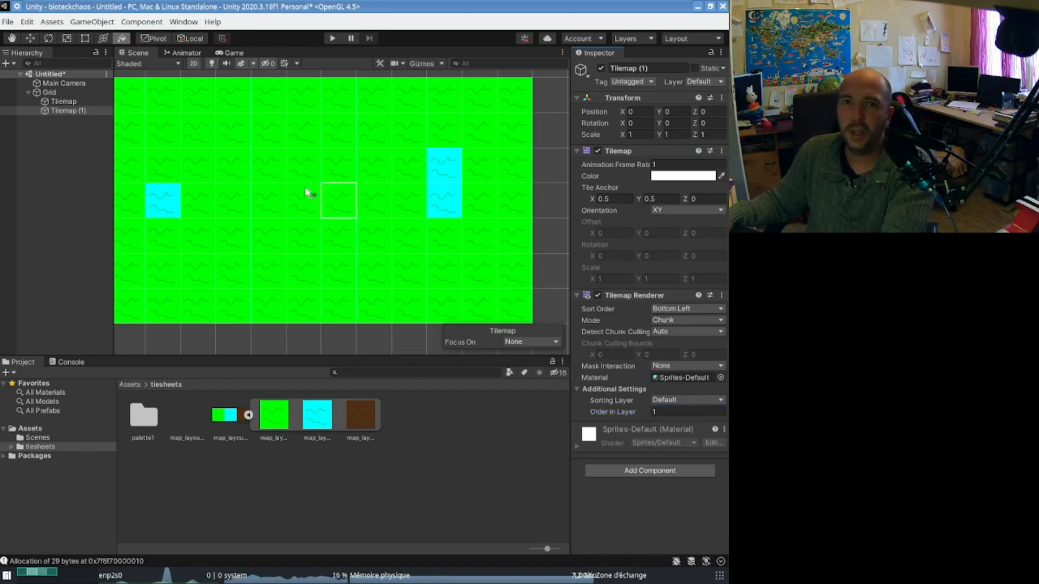
{"action": "left_click", "coordinate": [63, 101]}
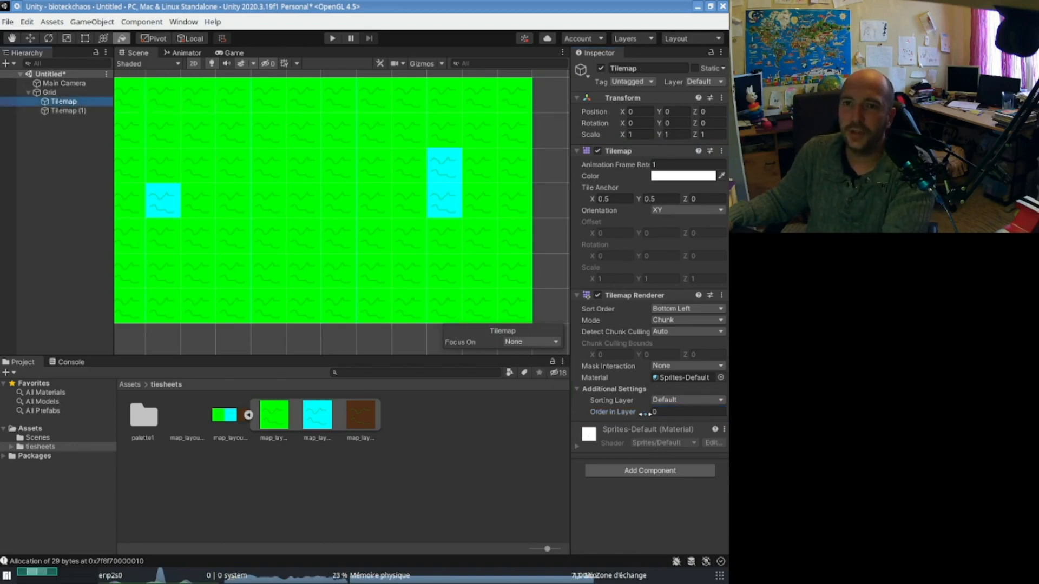
- Bring up the Tile Palette with the second tilemap active and fill a four-by-three block beside the cyan column with the brown tile
{"action": "left_click", "coordinate": [68, 110]}
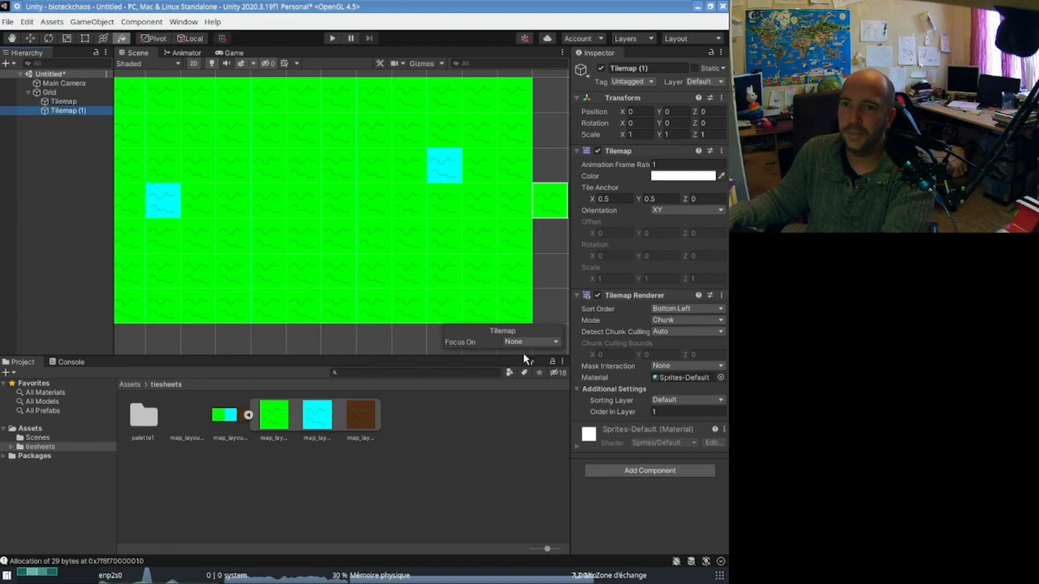
{"action": "left_click", "coordinate": [183, 21]}
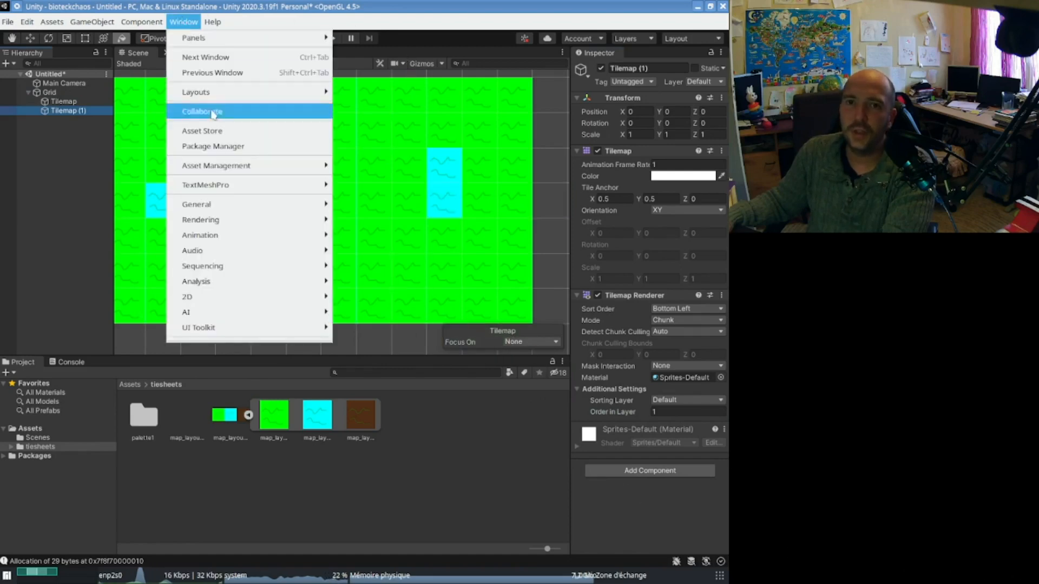
{"action": "mouse_move", "coordinate": [255, 297]}
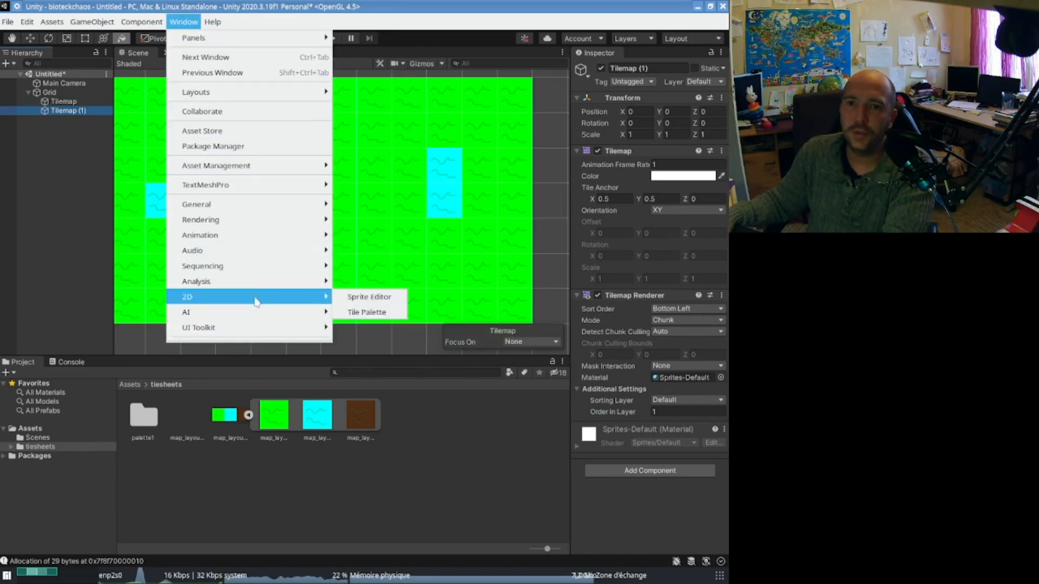
{"action": "left_click", "coordinate": [377, 313]}
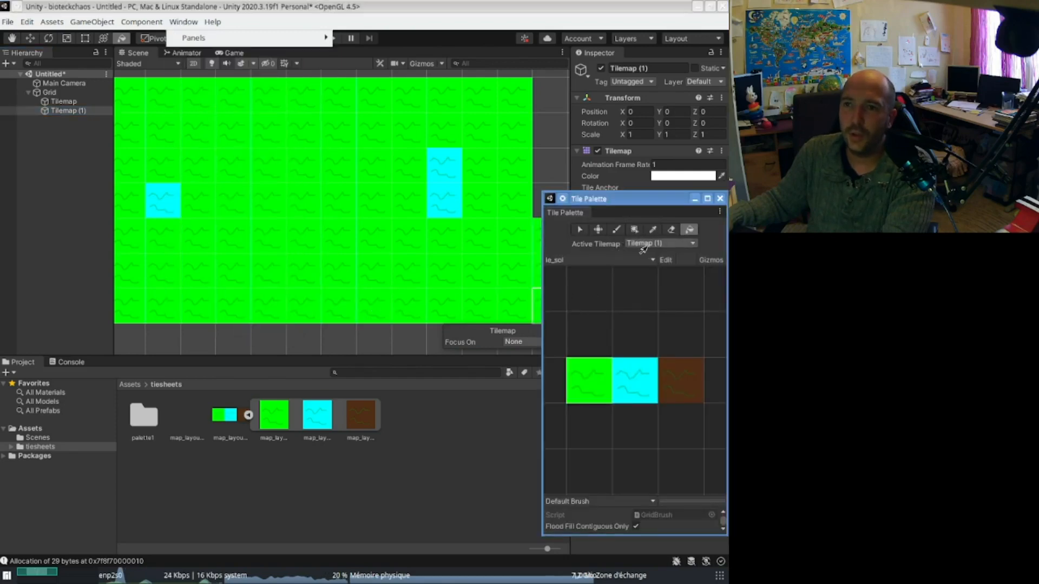
{"action": "left_click", "coordinate": [680, 380]}
{"action": "left_click_drag", "start_coordinate": [373, 201], "coordinate": [631, 271]}
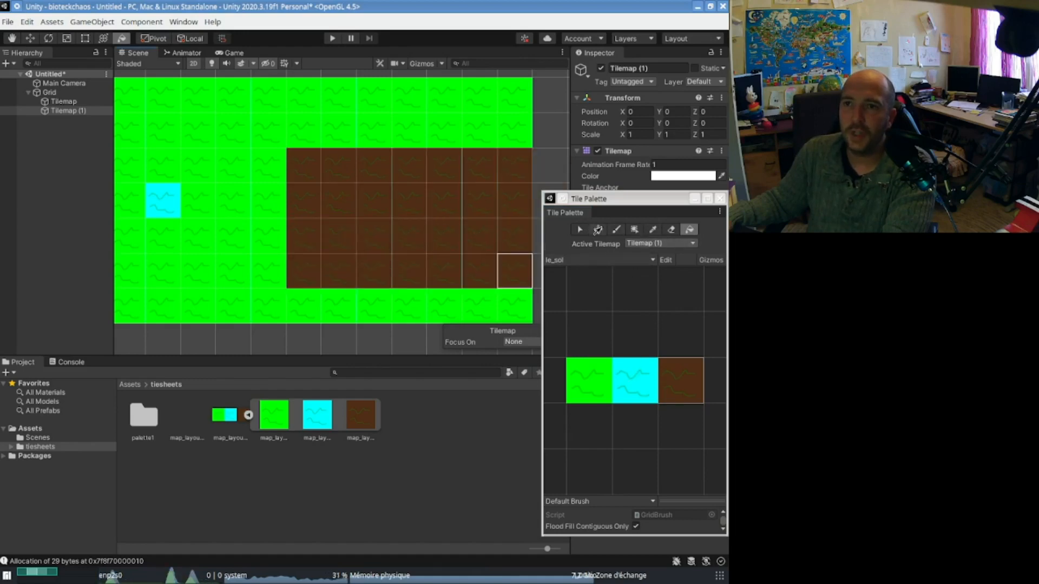
- Brush two more brown tiles in a row leading from the brown block toward the single cyan tile, and close the Tile Palette
{"action": "left_click", "coordinate": [616, 230]}
{"action": "left_click_drag", "start_coordinate": [233, 200], "coordinate": [268, 200]}
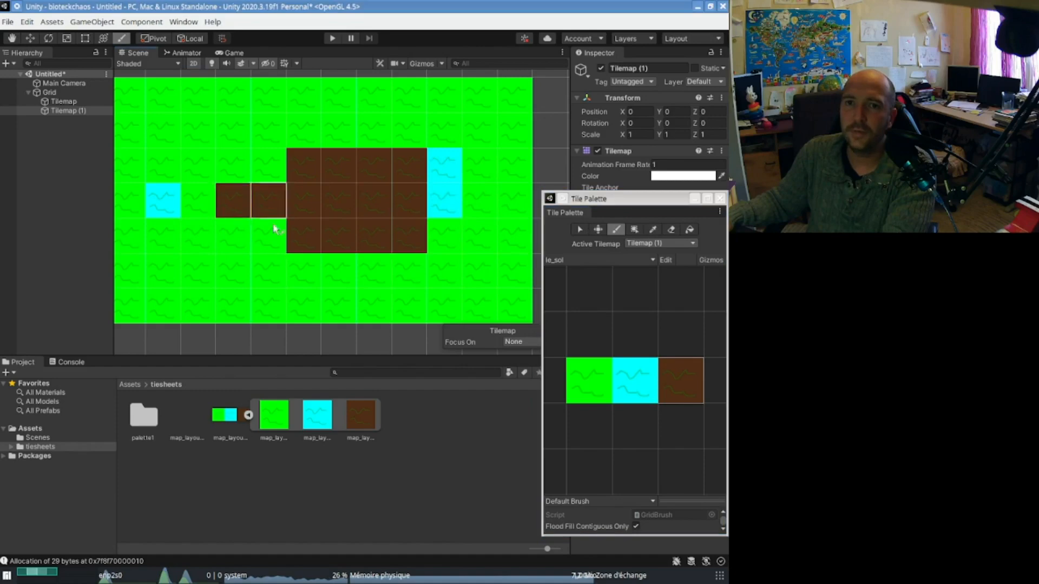
{"action": "left_click", "coordinate": [719, 198]}
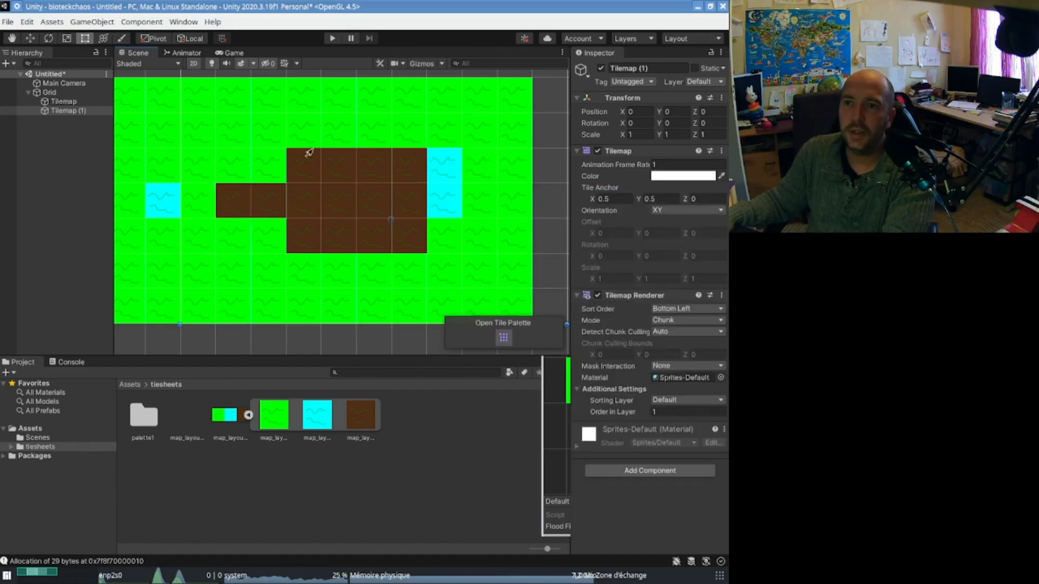
- Compare the two tilemaps under the Grid object and delete the second one
{"action": "left_click", "coordinate": [61, 102]}
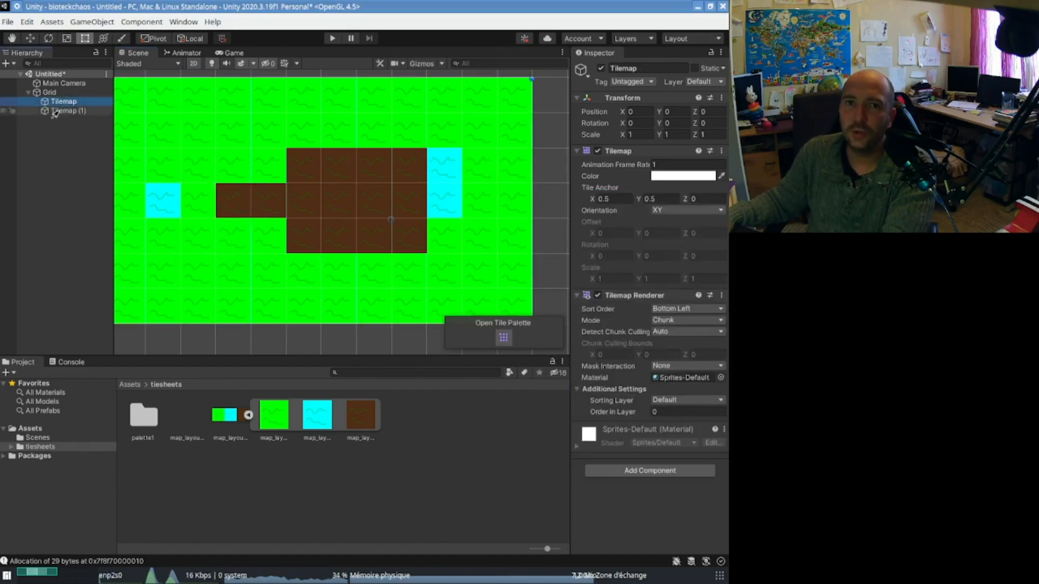
{"action": "left_click", "coordinate": [54, 110]}
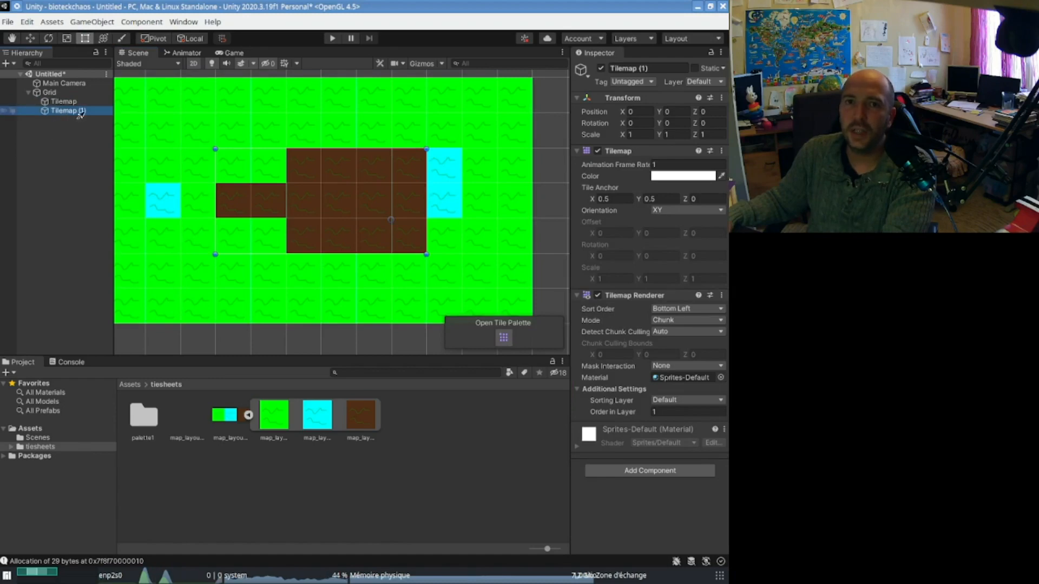
{"action": "key", "text": "Delete"}
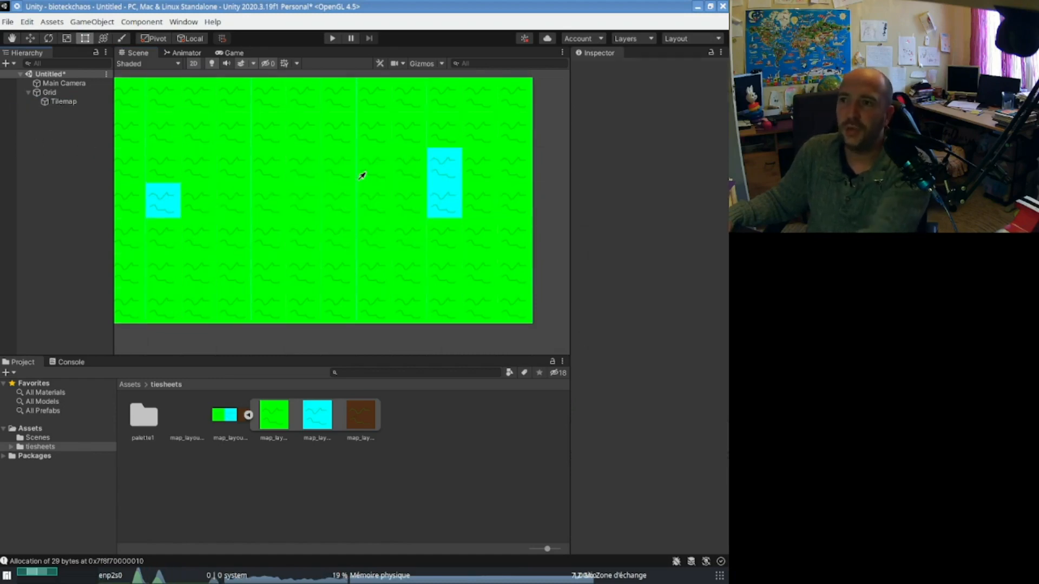